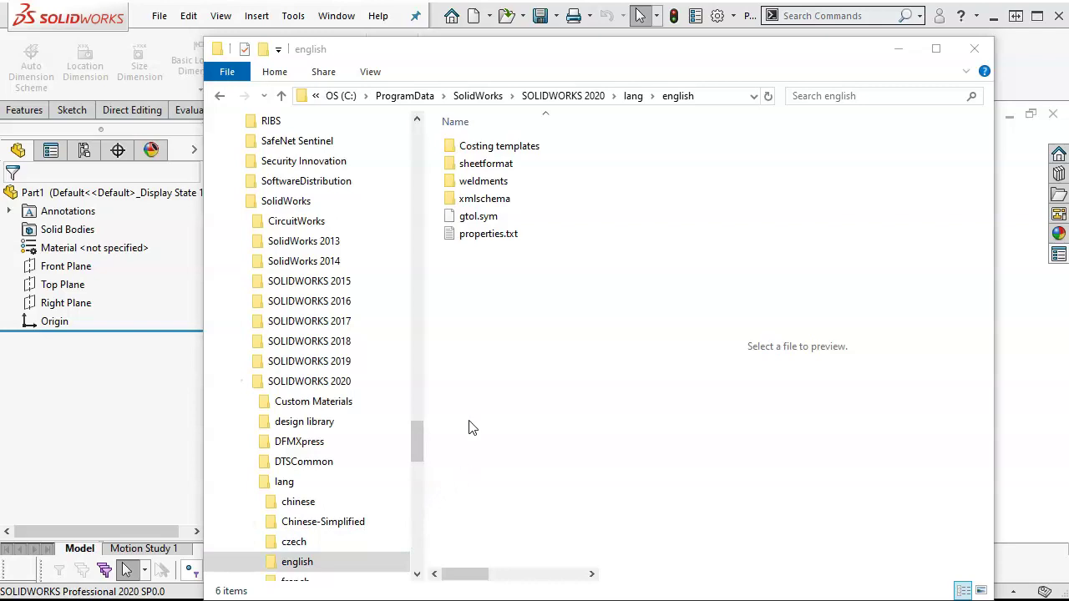
Step: Copy gtol.sym from the SOLIDWORKS 2020 lang\english folder in File Explorer
{"action": "left_click_drag", "start_coordinate": [417, 436], "coordinate": [417, 152]}
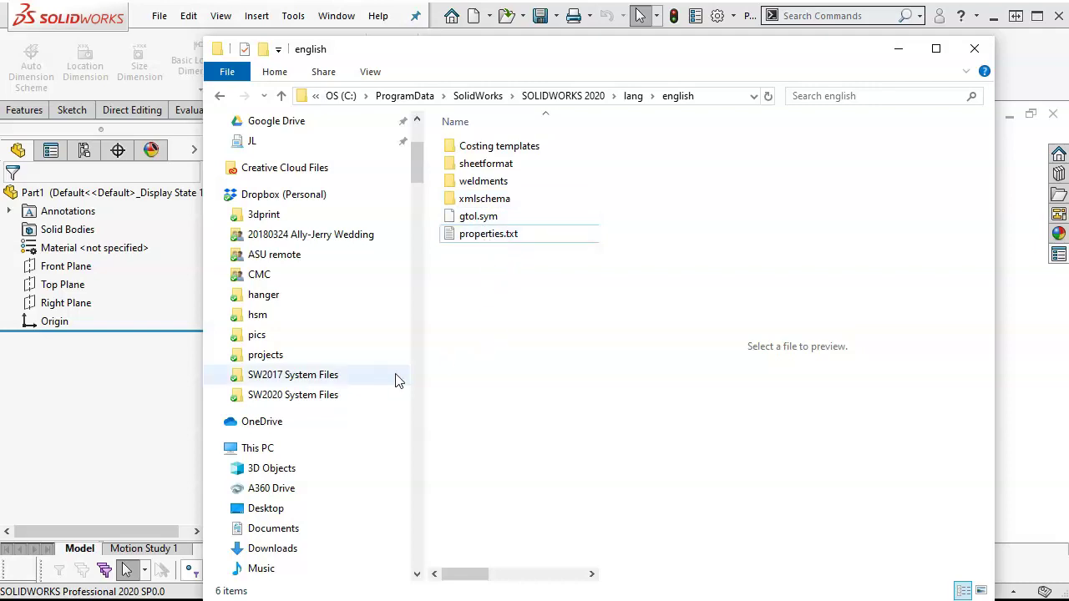
{"action": "left_click", "coordinate": [219, 398]}
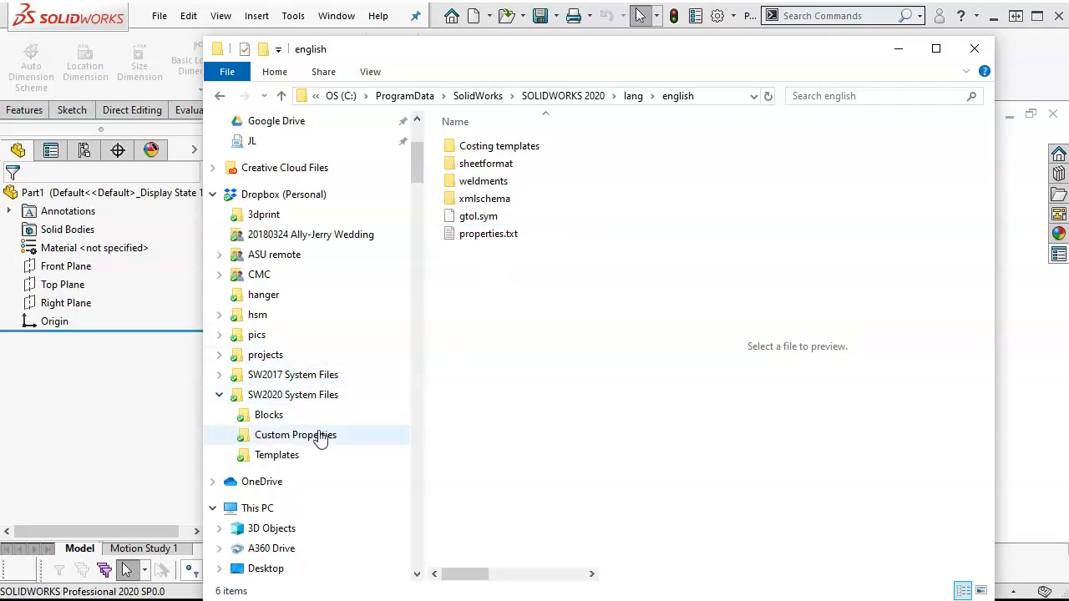
{"action": "scroll", "coordinate": [322, 441], "scroll_direction": "down", "scroll_amount": 1}
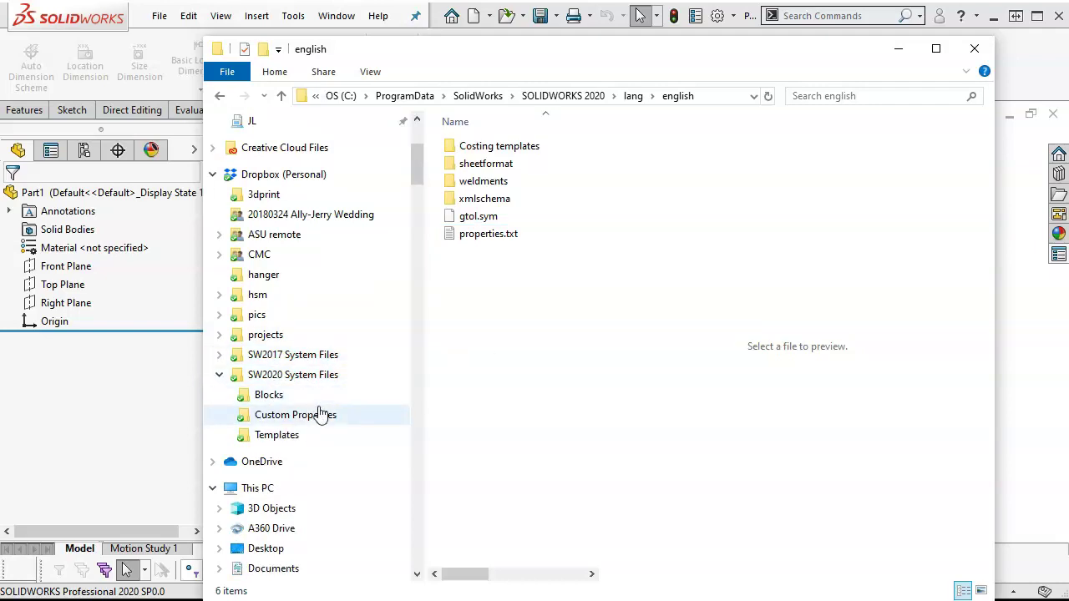
{"action": "left_click", "coordinate": [487, 218]}
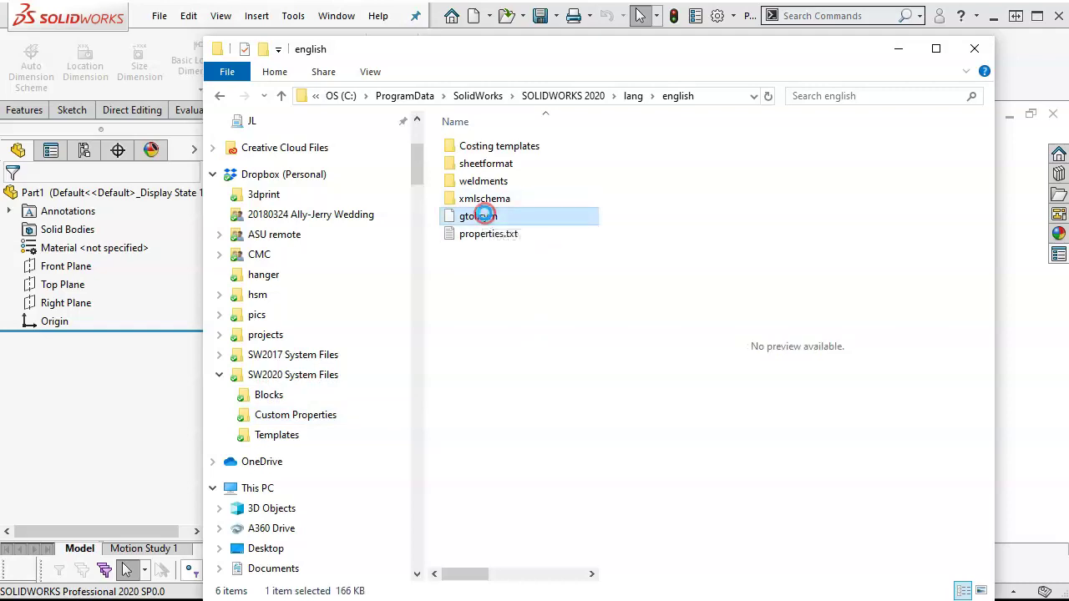
{"action": "right_click", "coordinate": [487, 217]}
{"action": "left_click", "coordinate": [524, 486]}
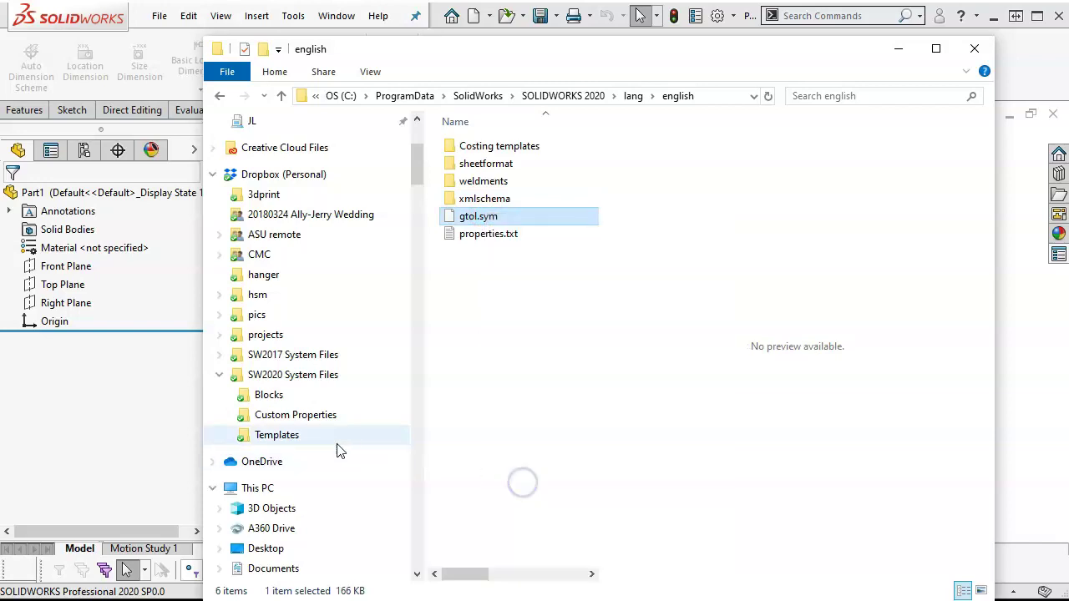
Step: Check the Custom Properties folder and the View tab settings, then minimize File Explorer
{"action": "left_click", "coordinate": [299, 417]}
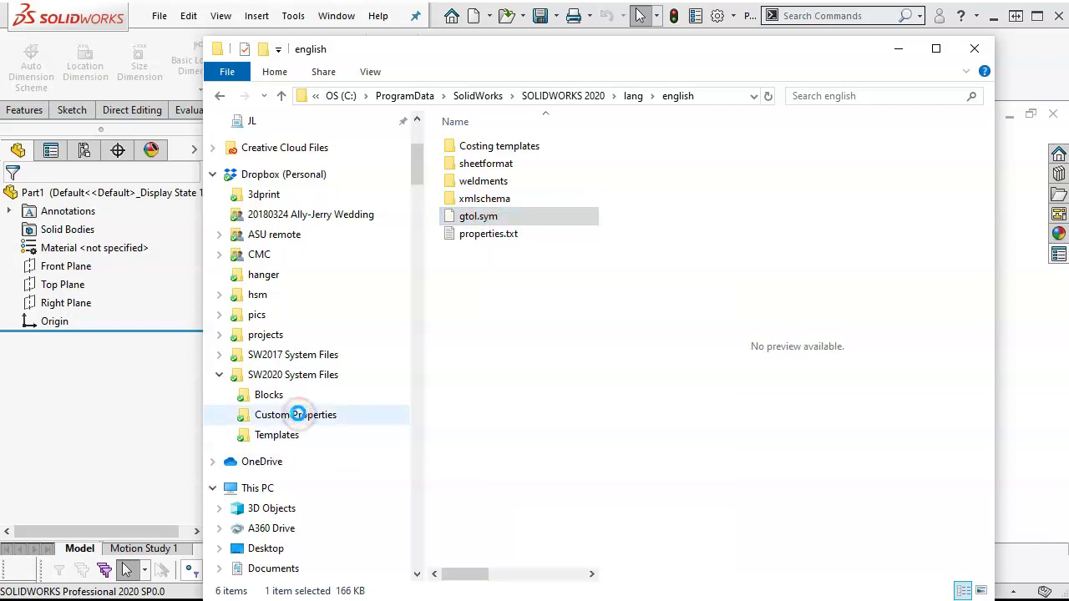
{"action": "right_click", "coordinate": [299, 414]}
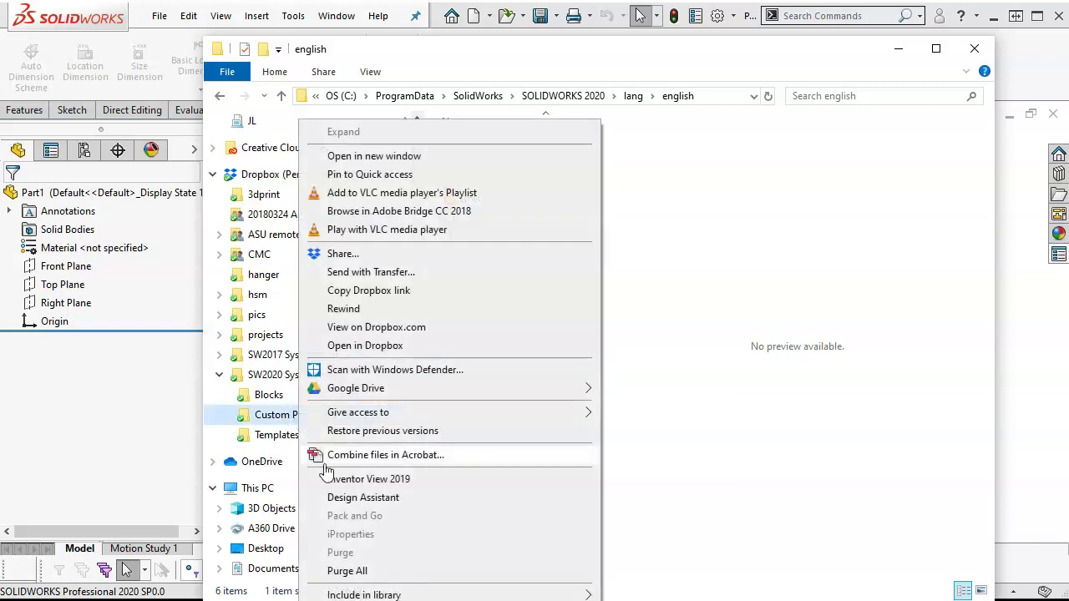
{"action": "left_click", "coordinate": [551, 215]}
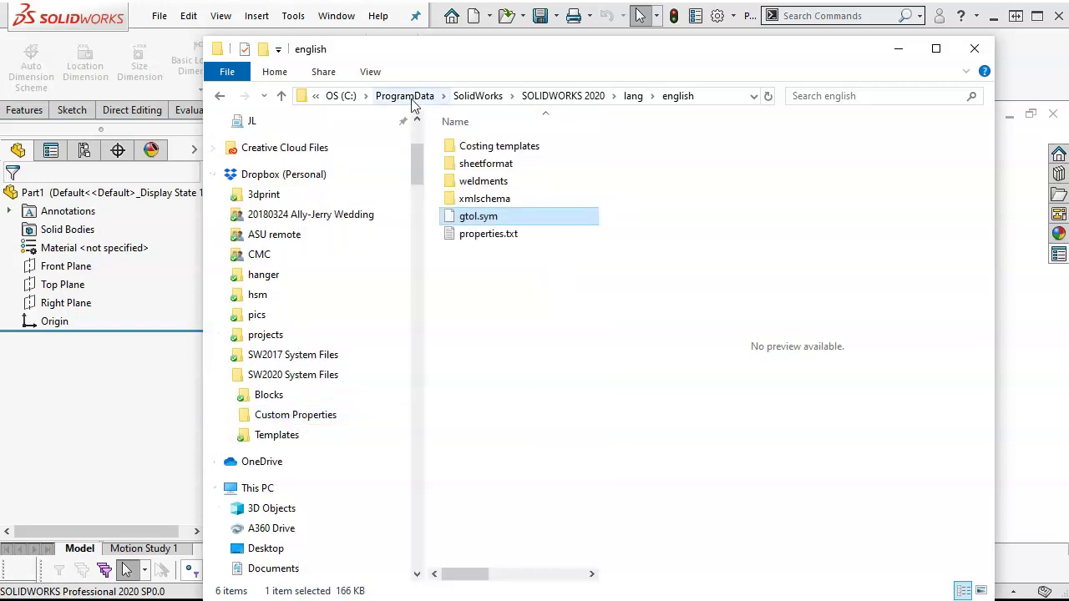
{"action": "left_click", "coordinate": [370, 72]}
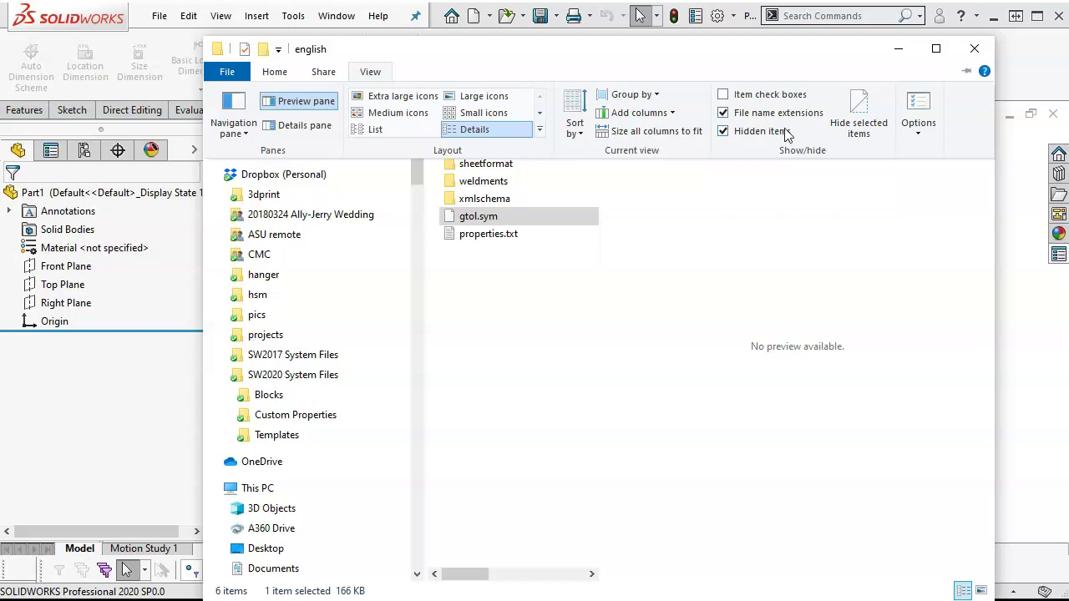
{"action": "left_click", "coordinate": [897, 50]}
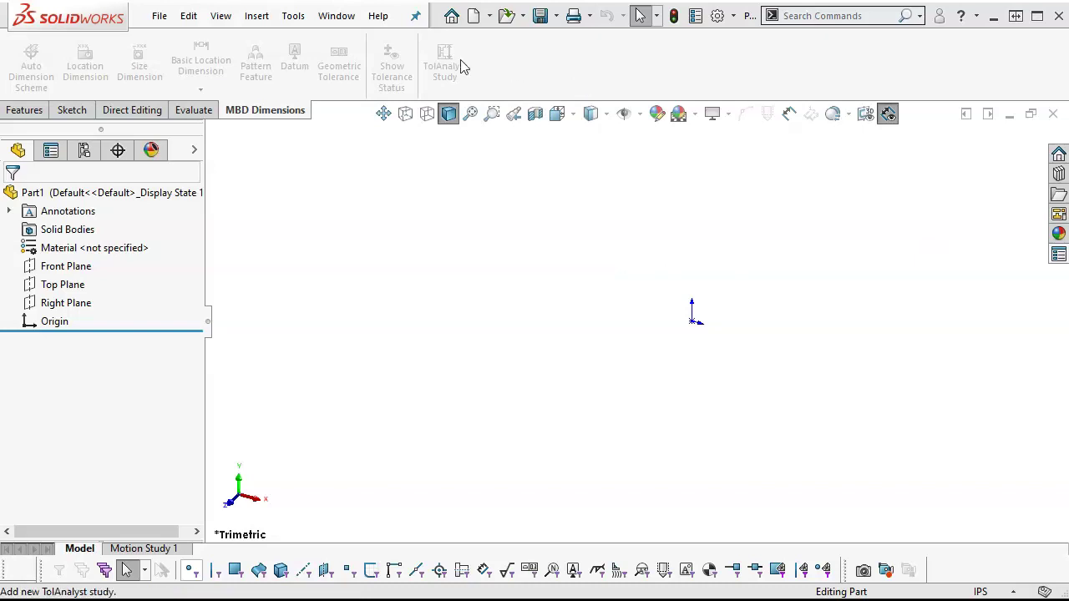
Step: Open the part's File Properties and view the empty Summary tab fields
{"action": "left_click", "coordinate": [159, 15]}
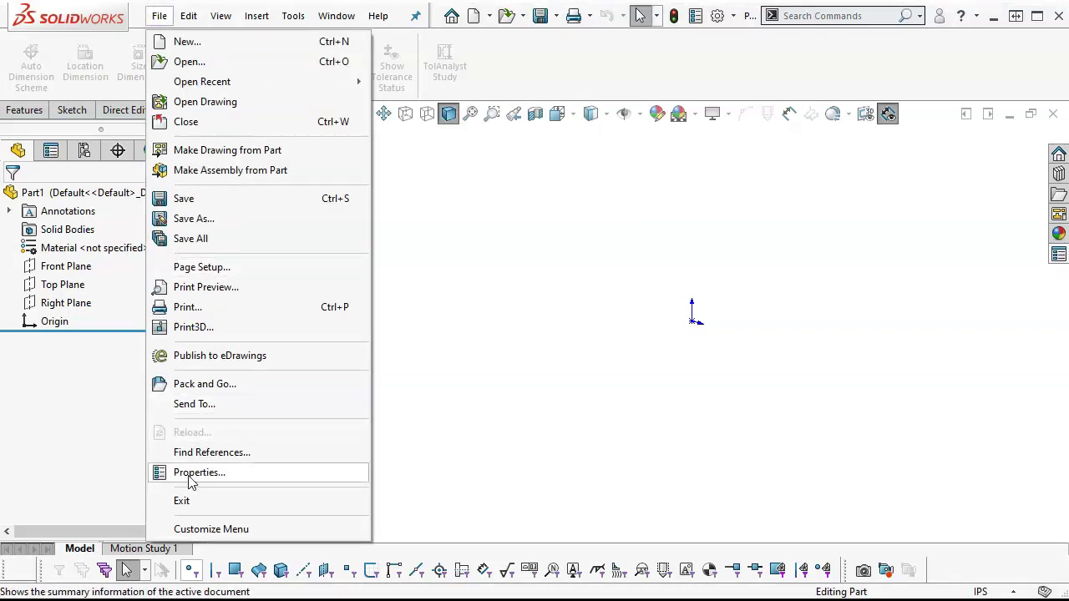
{"action": "left_click", "coordinate": [607, 212]}
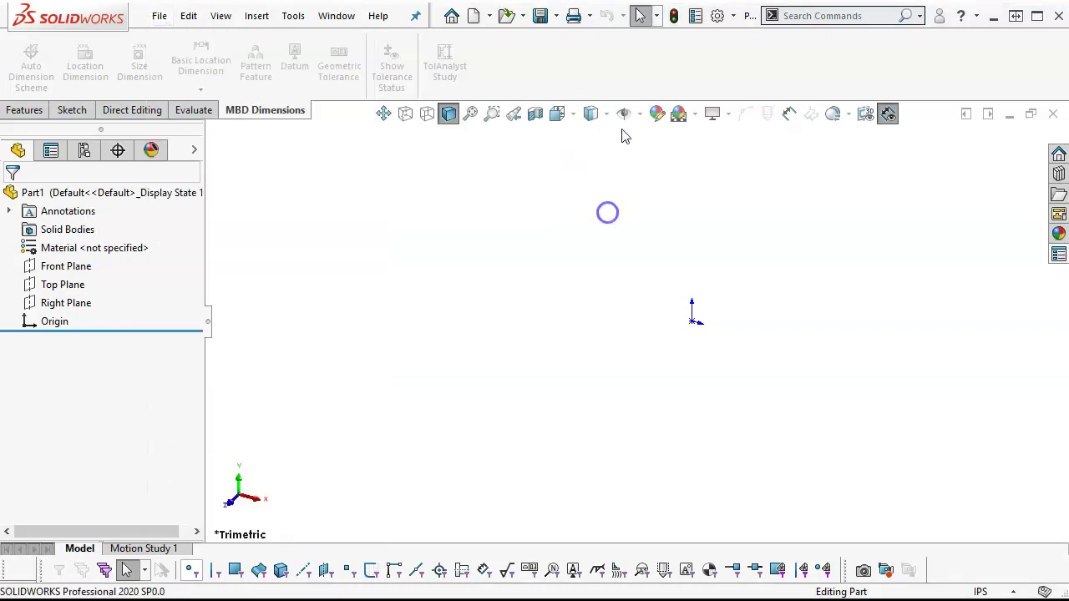
{"action": "left_click", "coordinate": [696, 16]}
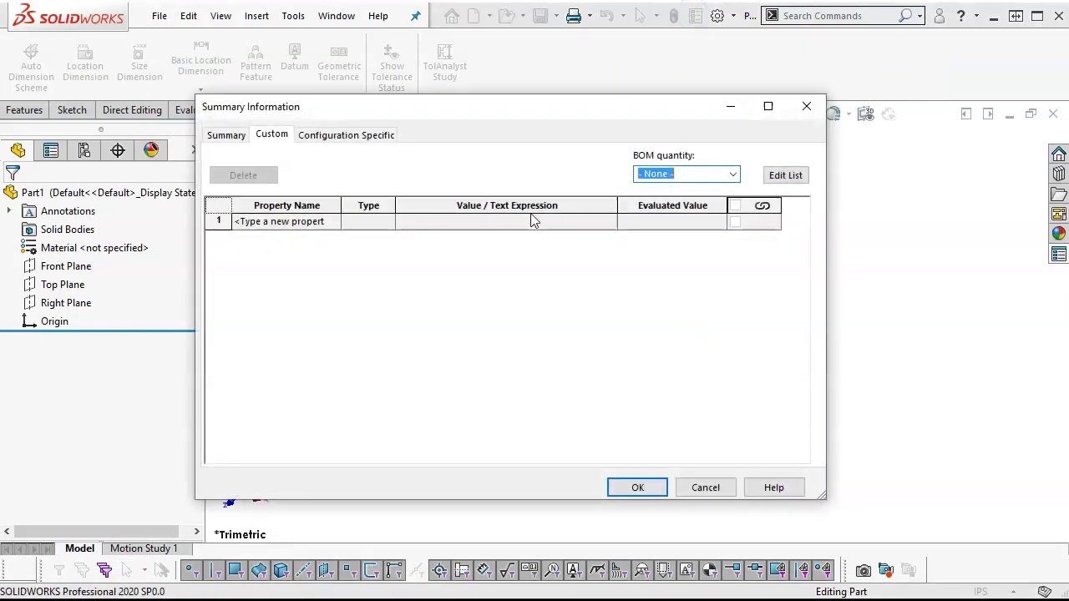
{"action": "left_click", "coordinate": [238, 139]}
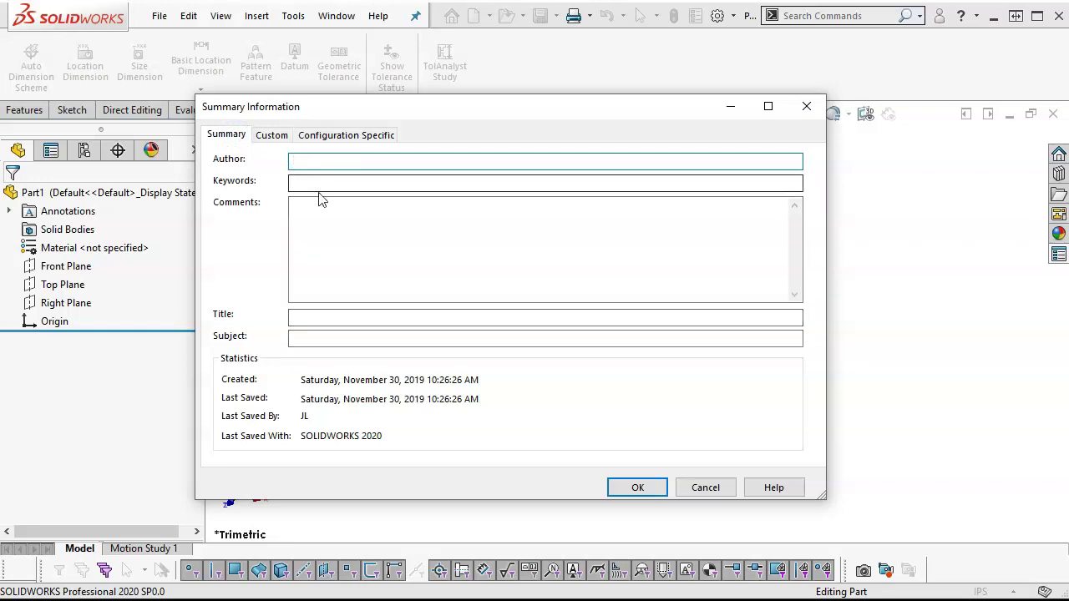
Step: On the Custom tab, choose PartNo as the first property name
{"action": "left_click", "coordinate": [270, 134]}
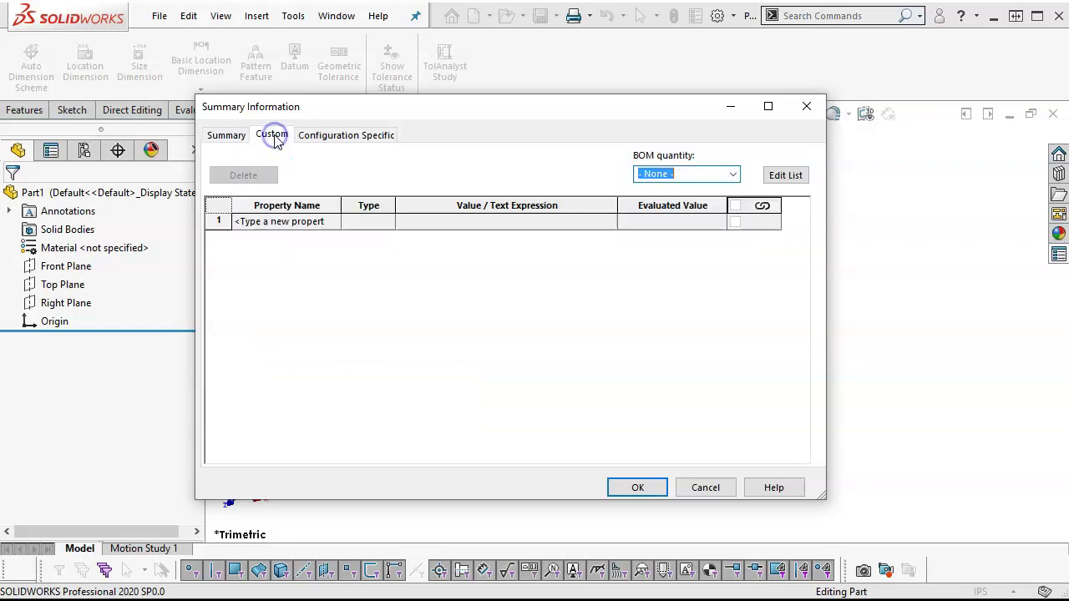
{"action": "left_click", "coordinate": [334, 228]}
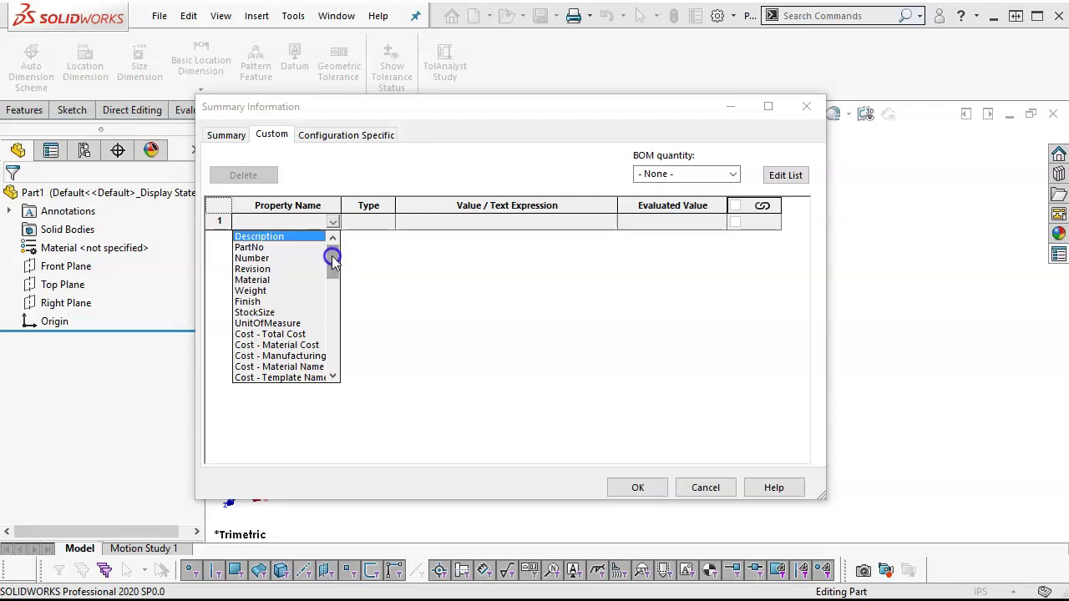
{"action": "left_click_drag", "start_coordinate": [333, 261], "coordinate": [333, 249]}
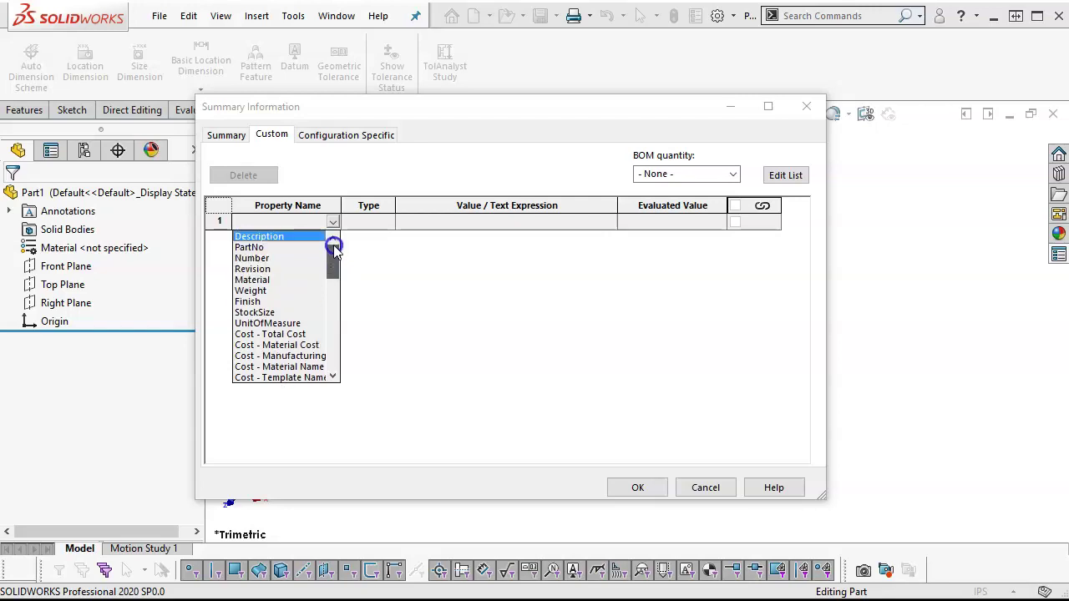
{"action": "left_click", "coordinate": [382, 276]}
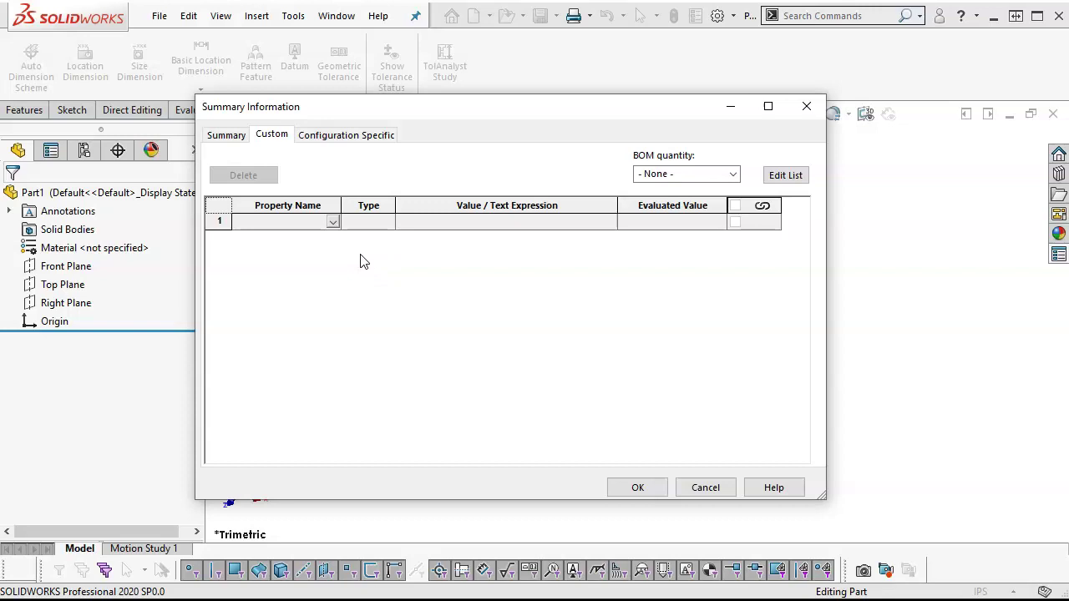
{"action": "left_click", "coordinate": [332, 222]}
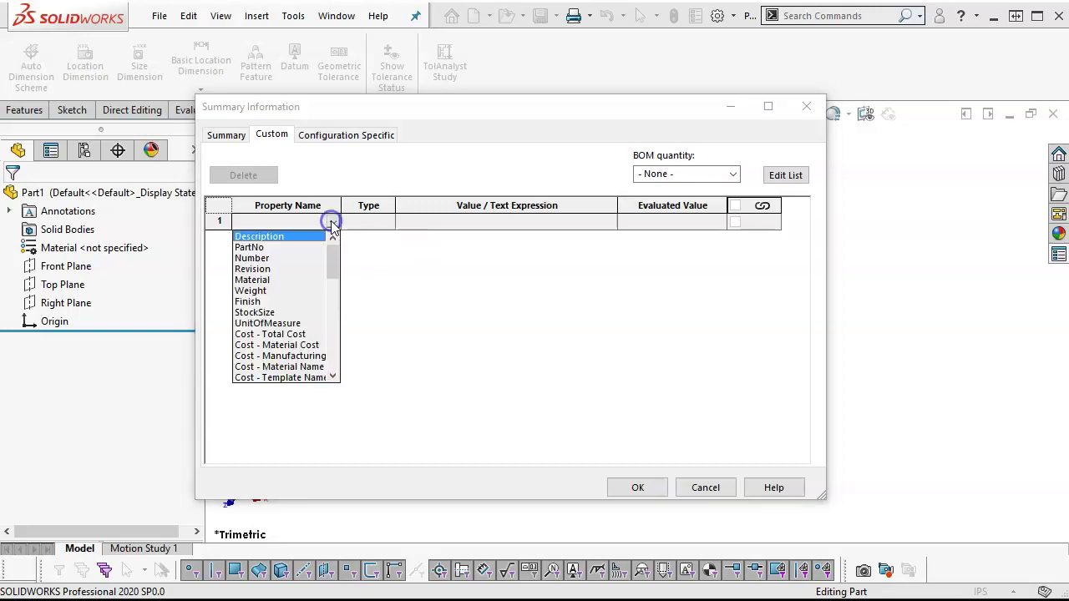
{"action": "left_click", "coordinate": [259, 247]}
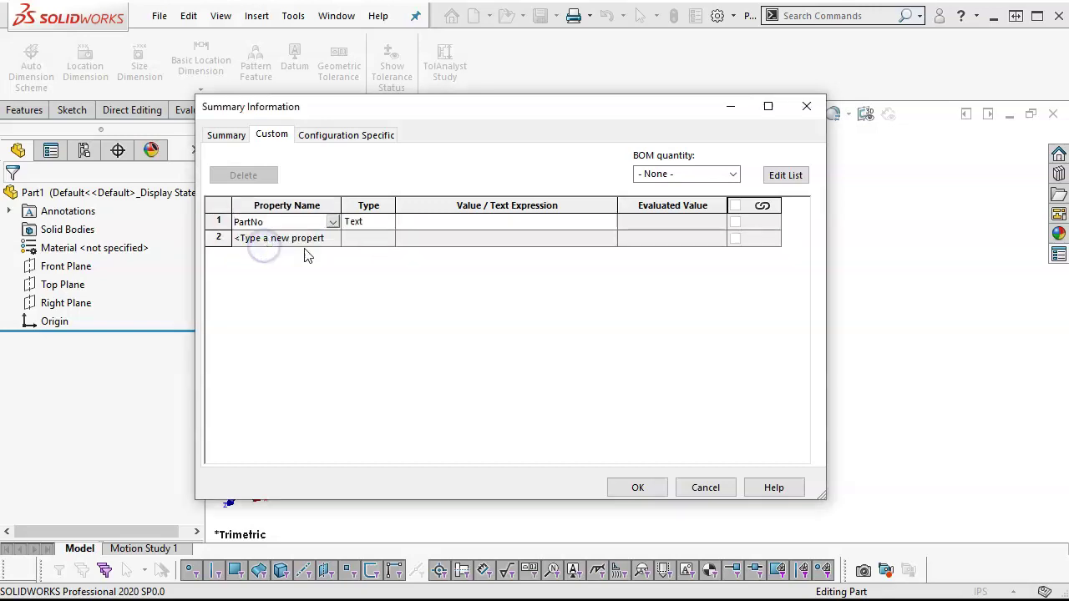
Step: Browse PartNo's value list without choosing, leaving the value empty
{"action": "left_click", "coordinate": [470, 222]}
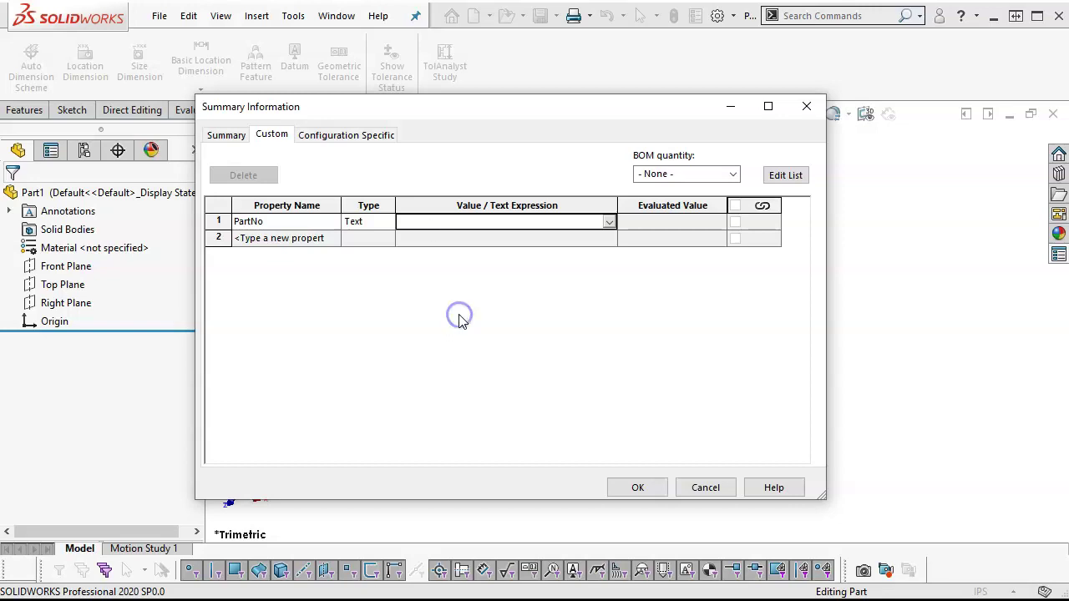
{"action": "left_click", "coordinate": [609, 221]}
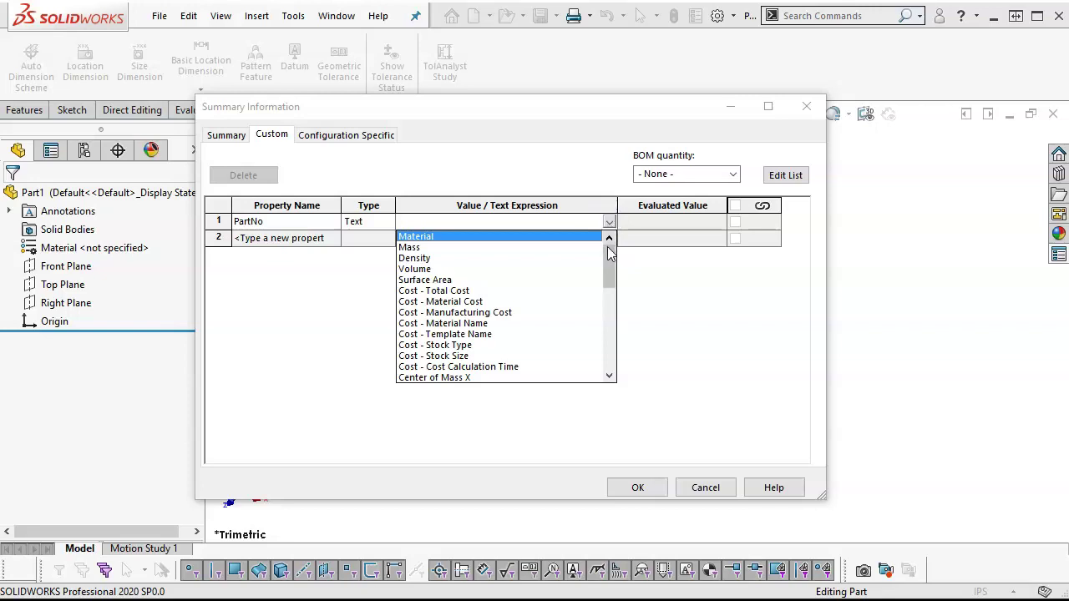
{"action": "left_click_drag", "start_coordinate": [611, 260], "coordinate": [614, 231]}
{"action": "left_click", "coordinate": [649, 306]}
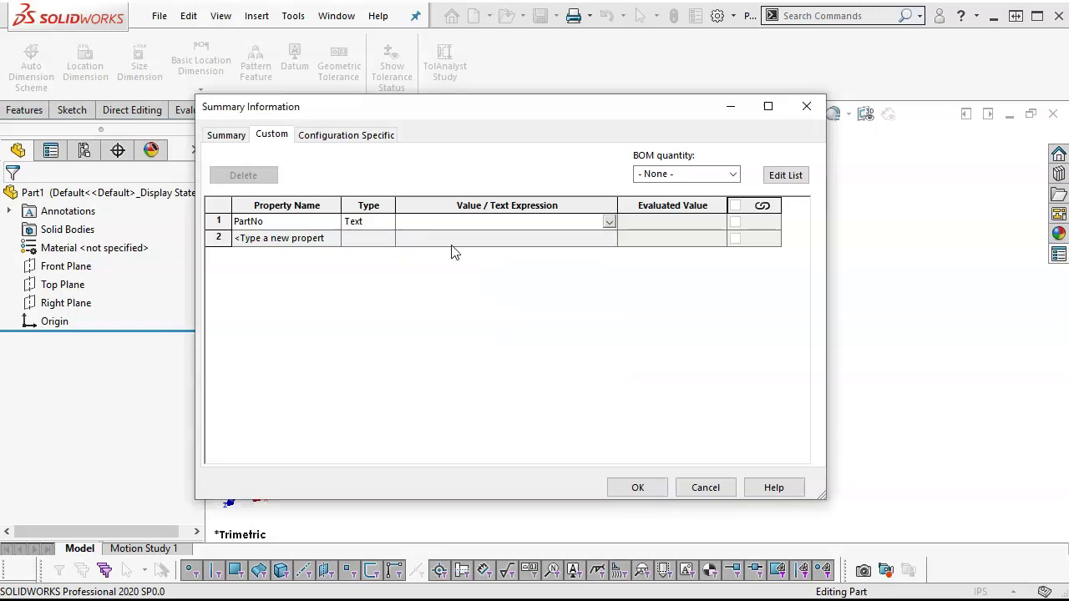
Step: Enter XXX-0000 as PartNo's value, keep Type as Text, and view the Configuration Specific tab
{"action": "left_click", "coordinate": [424, 220]}
{"action": "left_click", "coordinate": [449, 289]}
{"action": "left_click", "coordinate": [391, 221]}
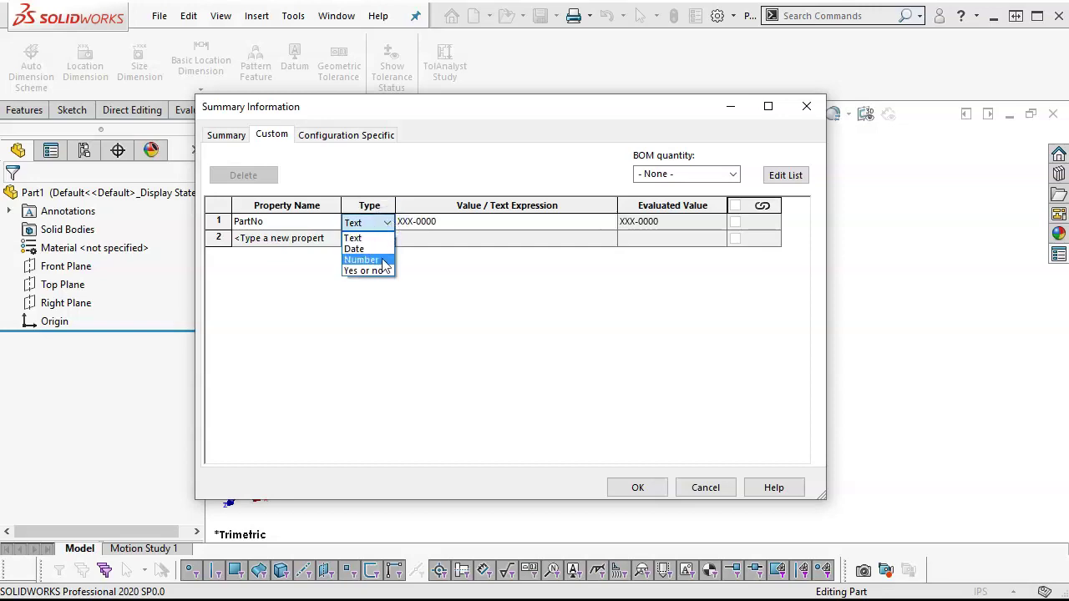
{"action": "left_click", "coordinate": [426, 298]}
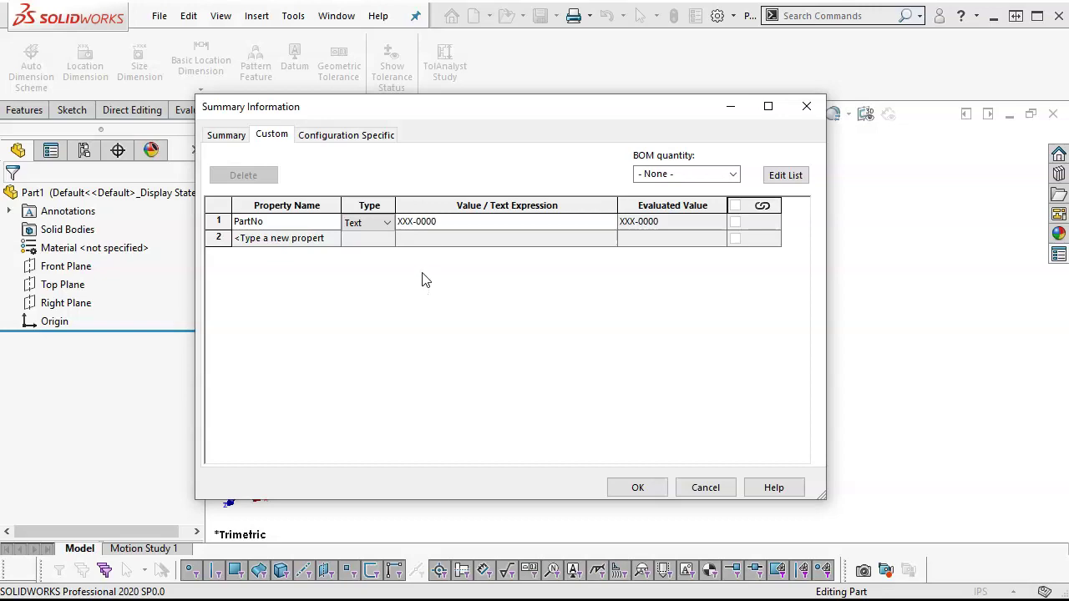
{"action": "left_click", "coordinate": [281, 146]}
{"action": "left_click", "coordinate": [348, 139]}
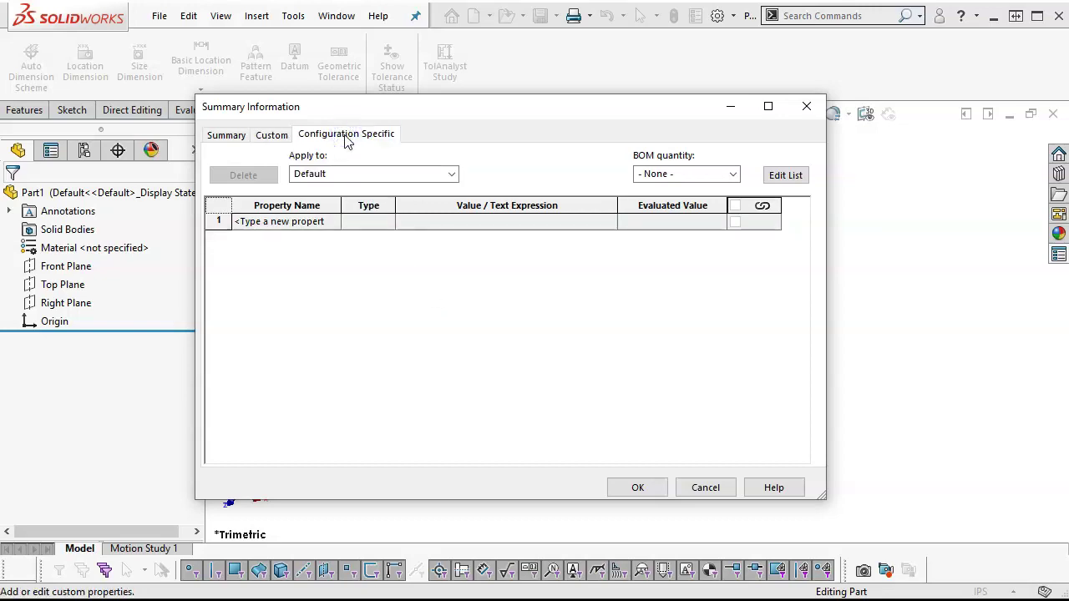
Step: Delete the PartNo property from the Custom tab
{"action": "left_click", "coordinate": [277, 134]}
{"action": "left_click", "coordinate": [218, 222]}
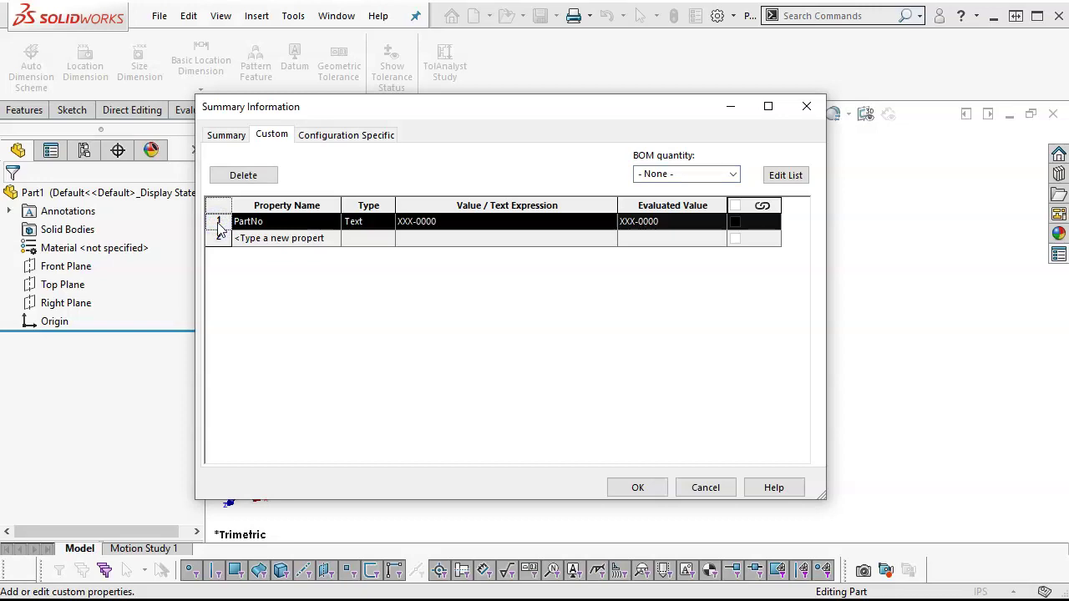
{"action": "left_click", "coordinate": [250, 175]}
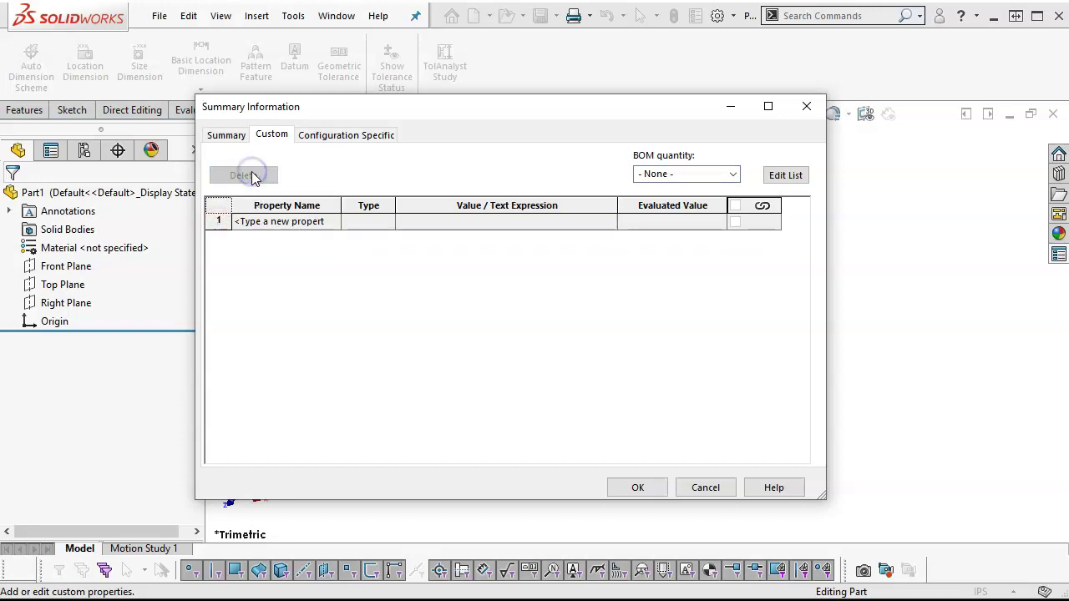
Step: Add PartNo on the Configuration Specific tab with value XXX-0000
{"action": "left_click", "coordinate": [319, 139]}
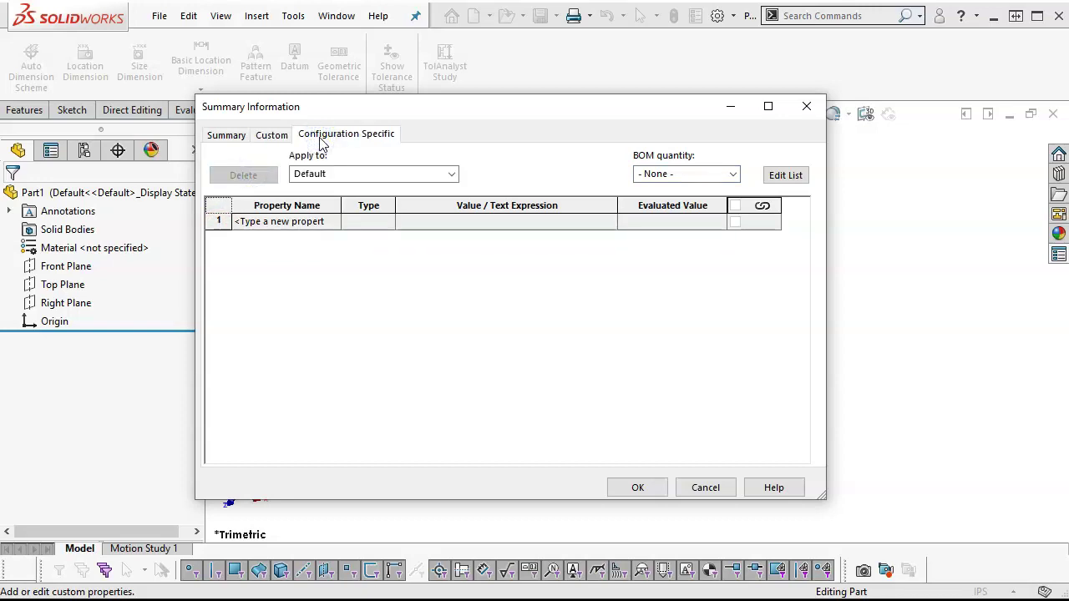
{"action": "left_click", "coordinate": [325, 224]}
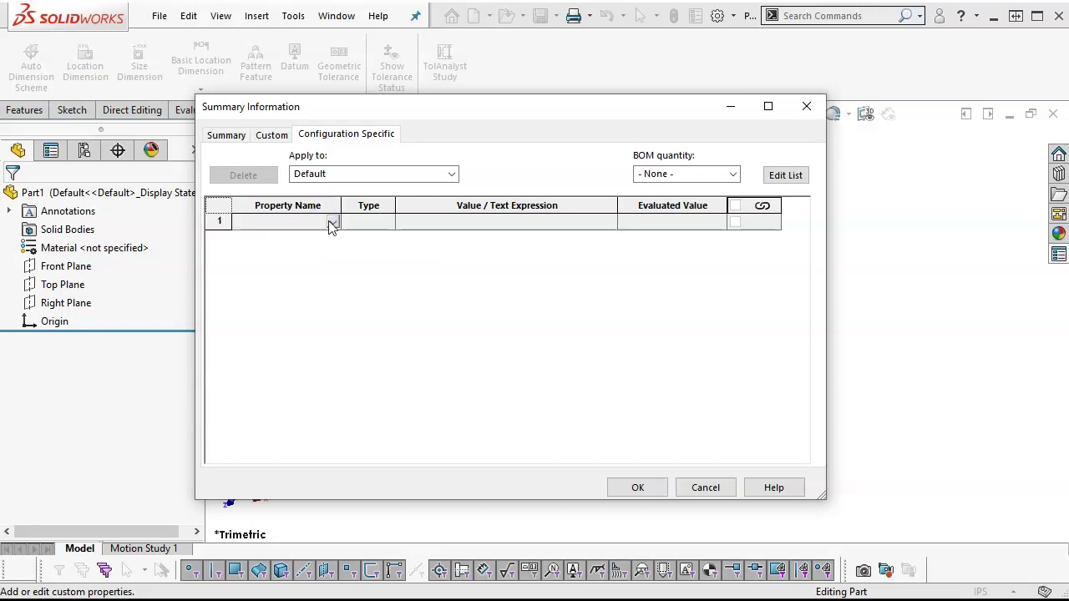
{"action": "left_click", "coordinate": [333, 222]}
{"action": "left_click", "coordinate": [268, 248]}
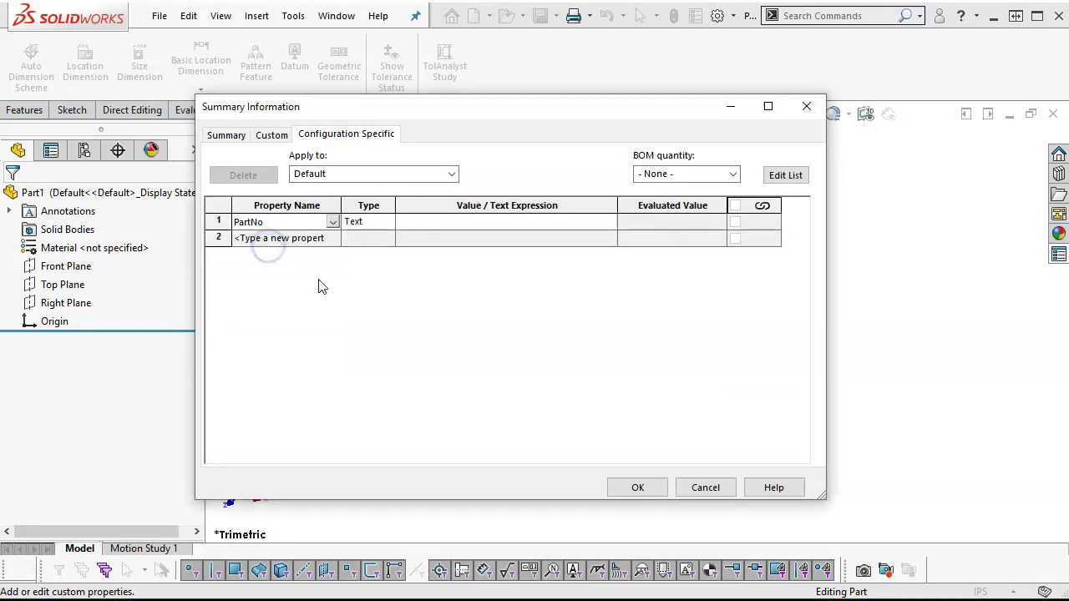
{"action": "left_click", "coordinate": [476, 225]}
{"action": "type", "text": "XX"}
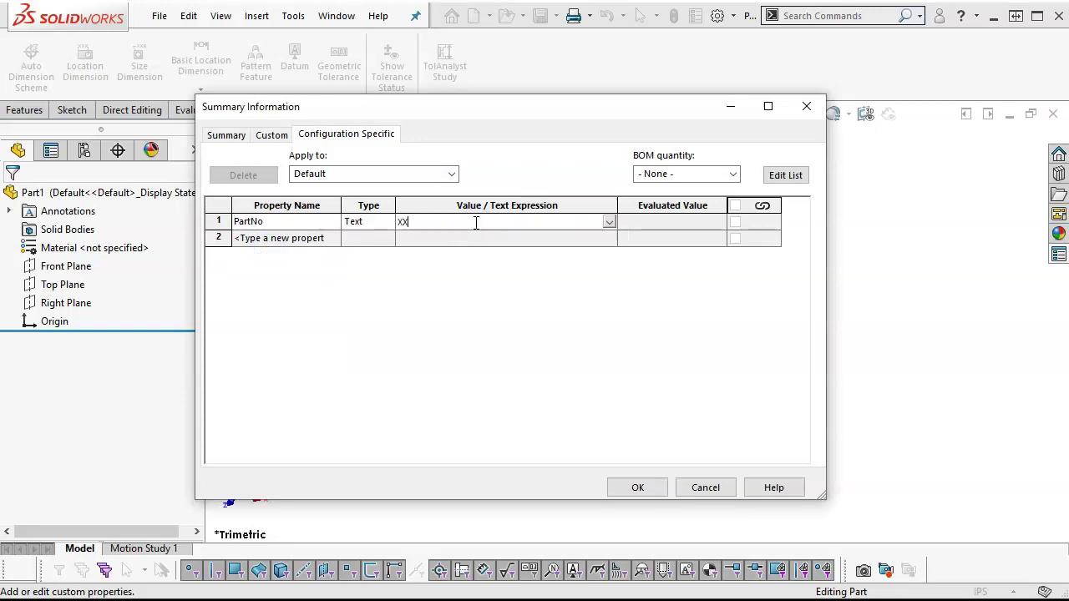
{"action": "type", "text": "XX-0000"}
Step: Confirm Summary Information with OK, then launch Property Tab Builder from SOLIDWORKS Resources
{"action": "left_click", "coordinate": [704, 488]}
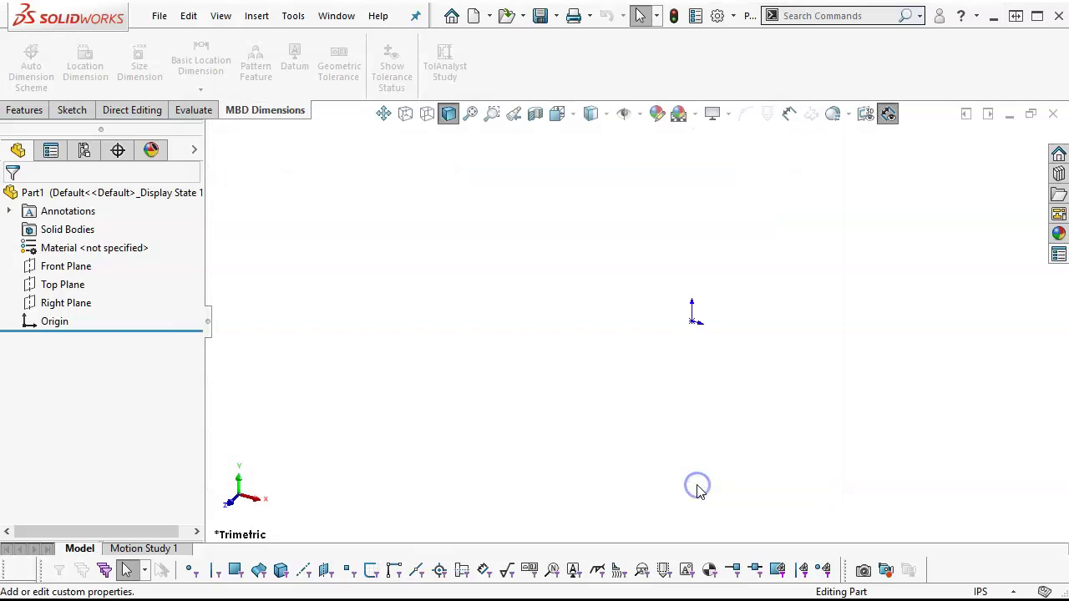
{"action": "left_click", "coordinate": [1059, 256]}
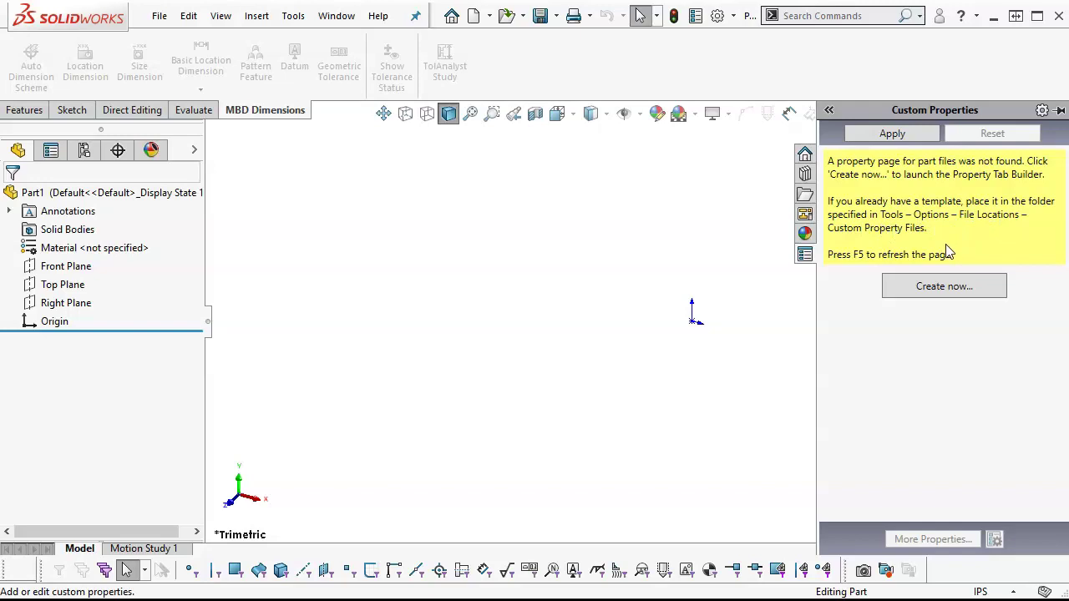
{"action": "left_click", "coordinate": [806, 154]}
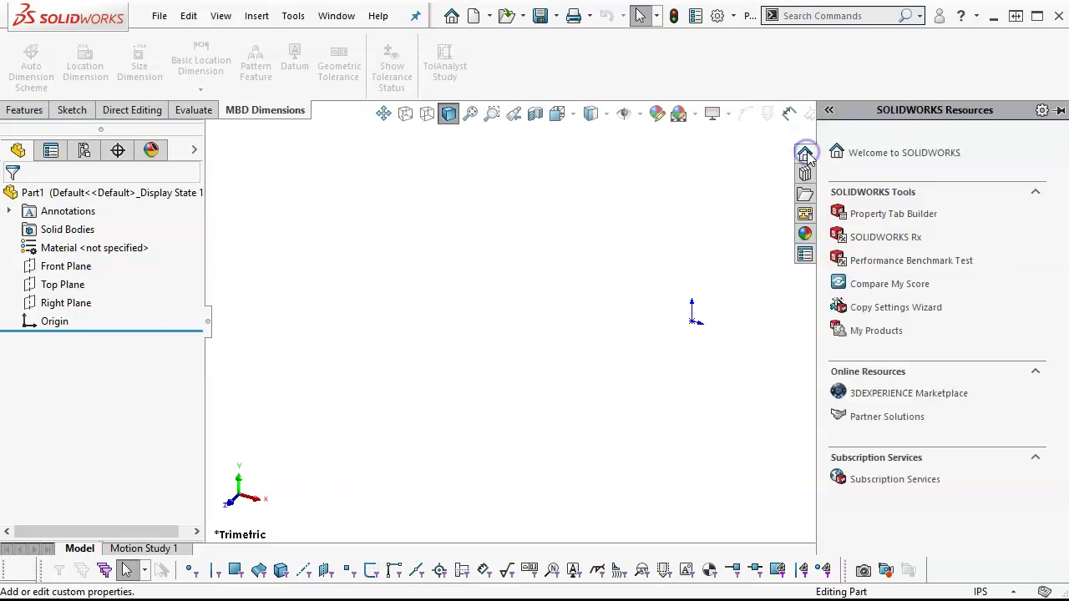
{"action": "left_click", "coordinate": [892, 215]}
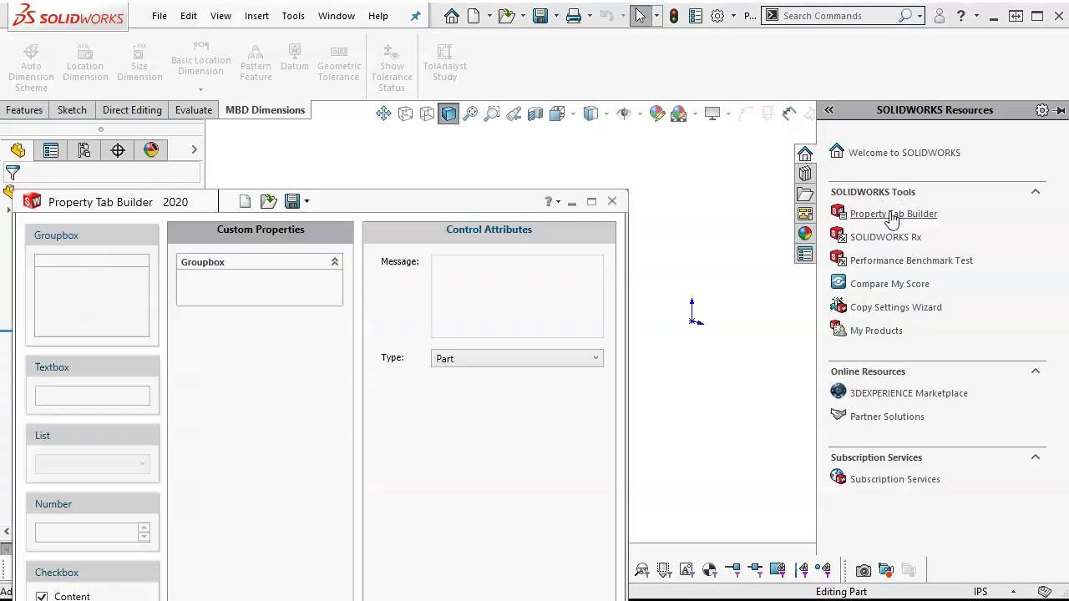
Step: Set the property tab's message to 'Enter Part Properties'
{"action": "left_click_drag", "start_coordinate": [465, 199], "coordinate": [629, 43]}
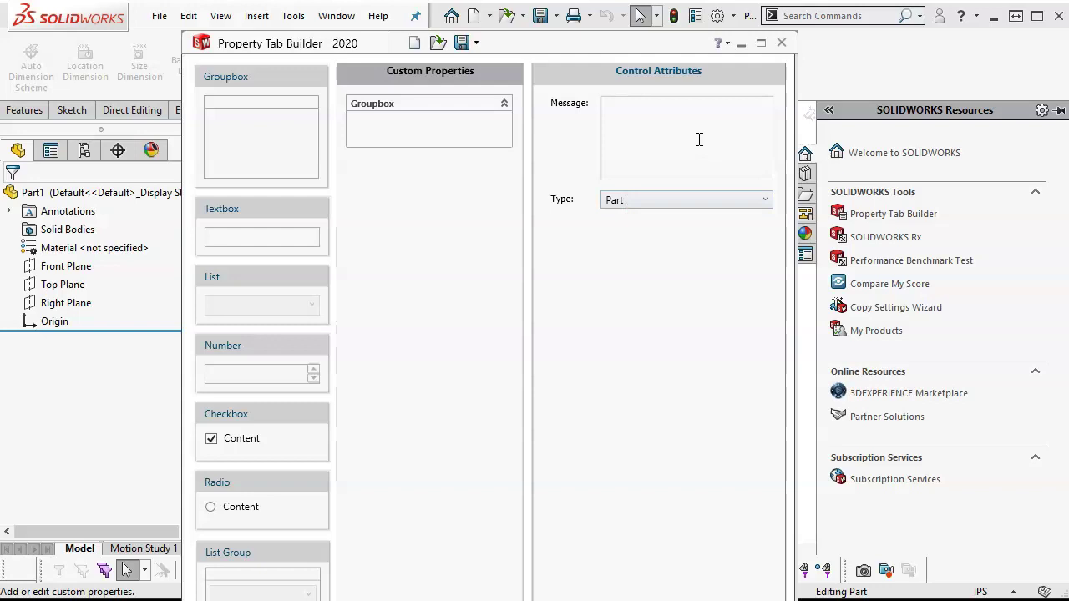
{"action": "left_click", "coordinate": [662, 128]}
{"action": "type", "text": "Enter Pa"}
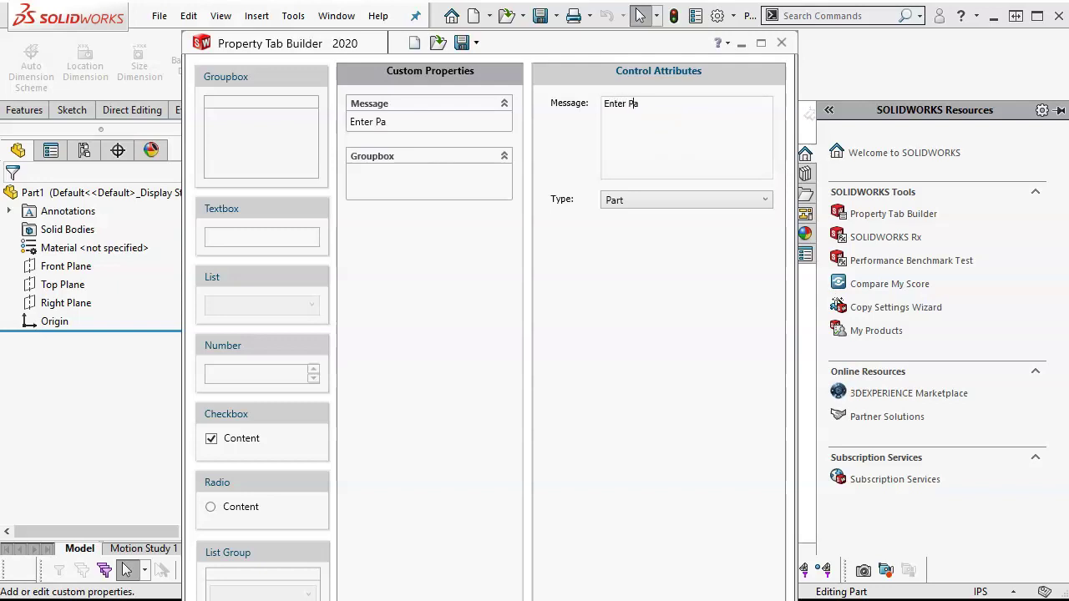
{"action": "type", "text": "rt Properties"}
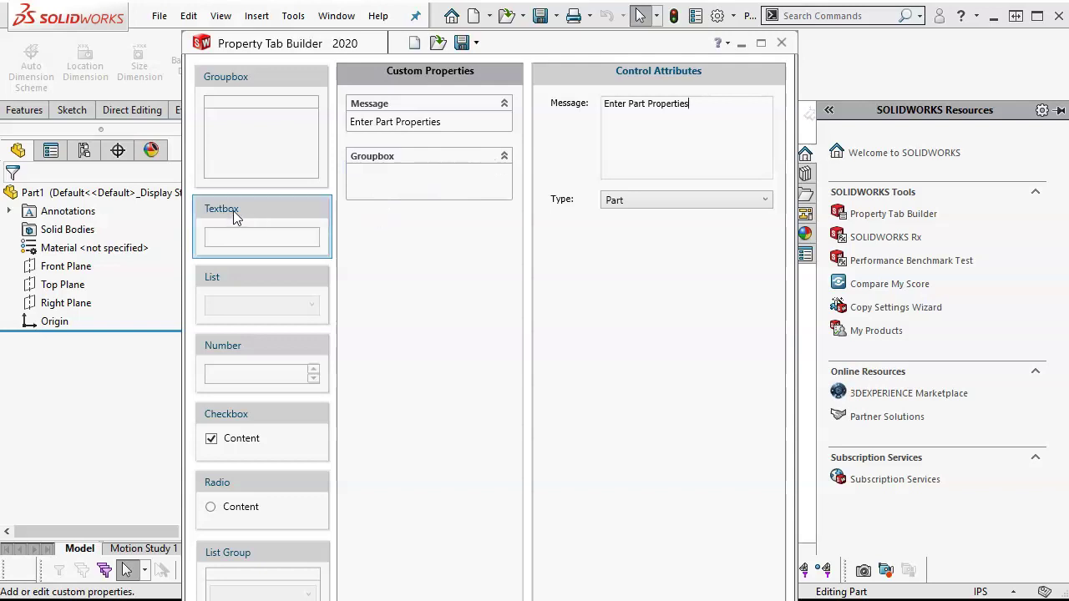
Step: Add a Part Number textbox linked to PartNo, configuration-specific, defaulting to XXX-0000
{"action": "left_click_drag", "start_coordinate": [233, 209], "coordinate": [384, 183]}
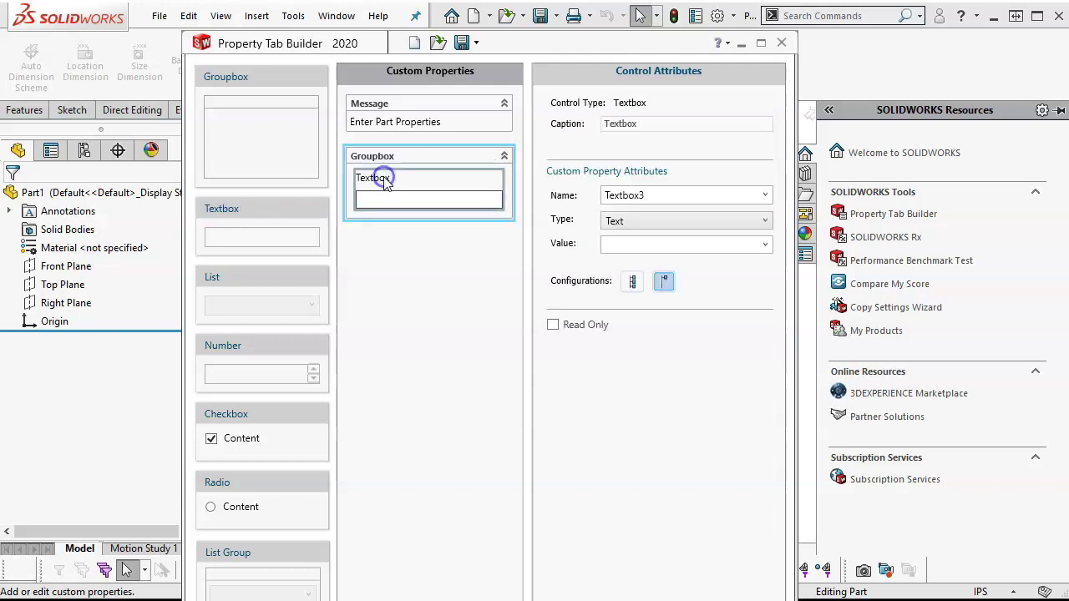
{"action": "left_click_drag", "start_coordinate": [649, 126], "coordinate": [589, 126]}
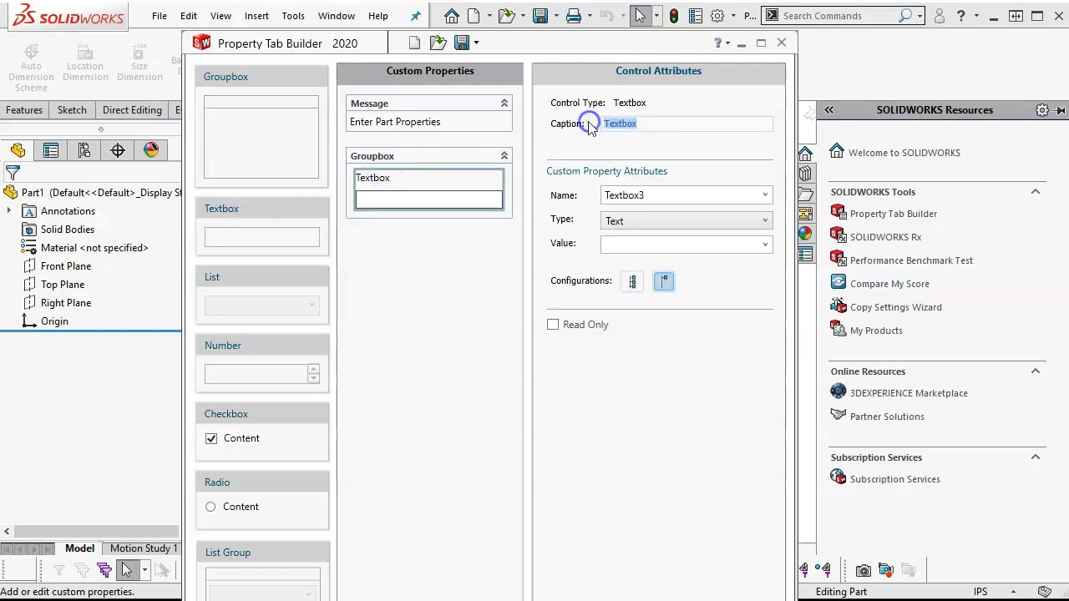
{"action": "type", "text": "Part N"}
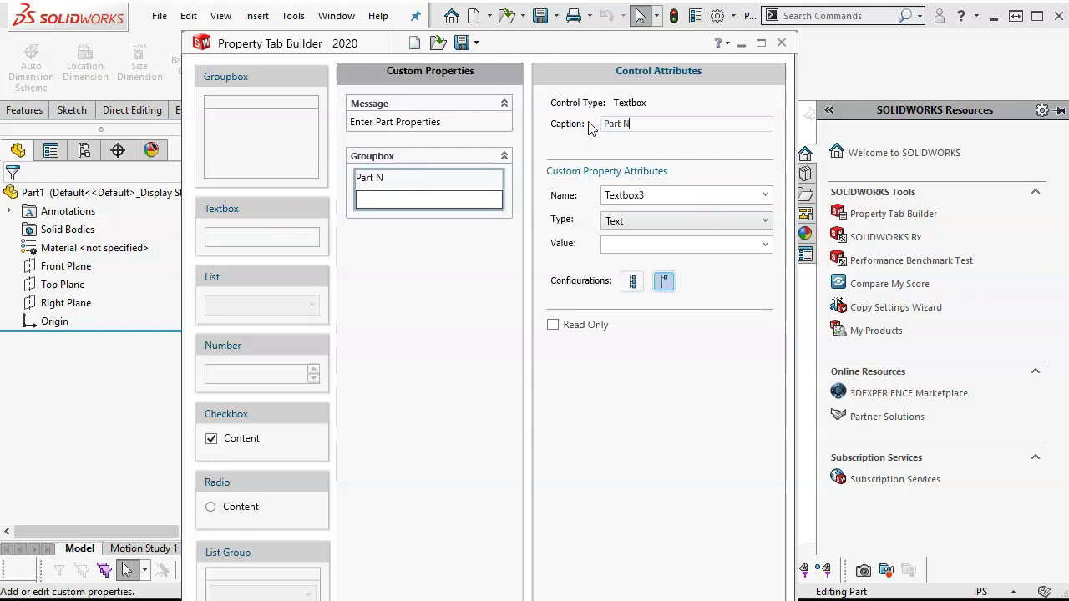
{"action": "type", "text": "umber"}
{"action": "key", "text": "Tab"}
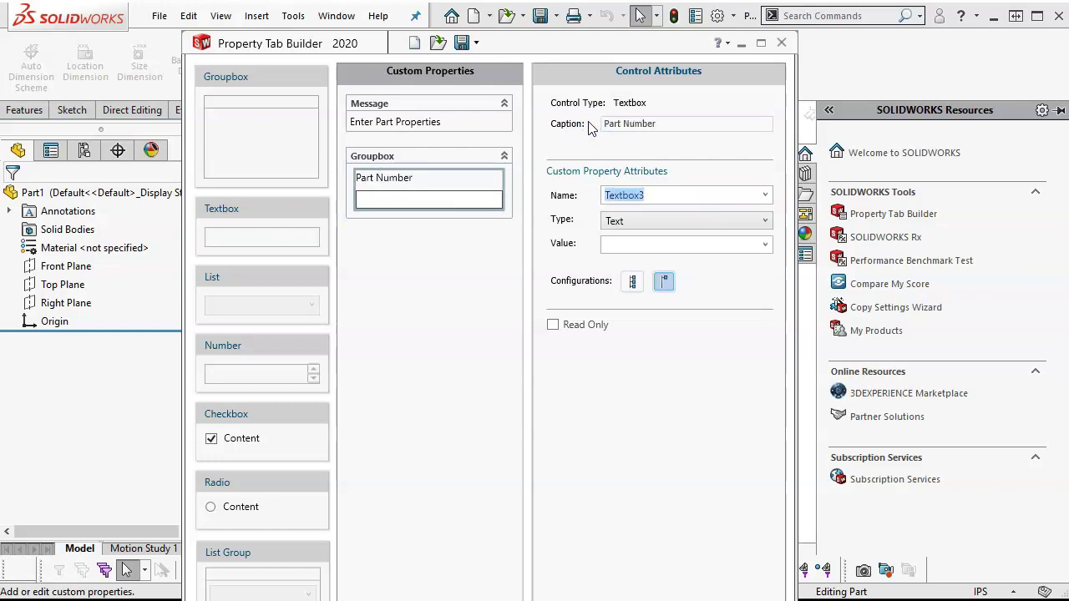
{"action": "left_click", "coordinate": [765, 195]}
{"action": "left_click_drag", "start_coordinate": [761, 277], "coordinate": [764, 418]}
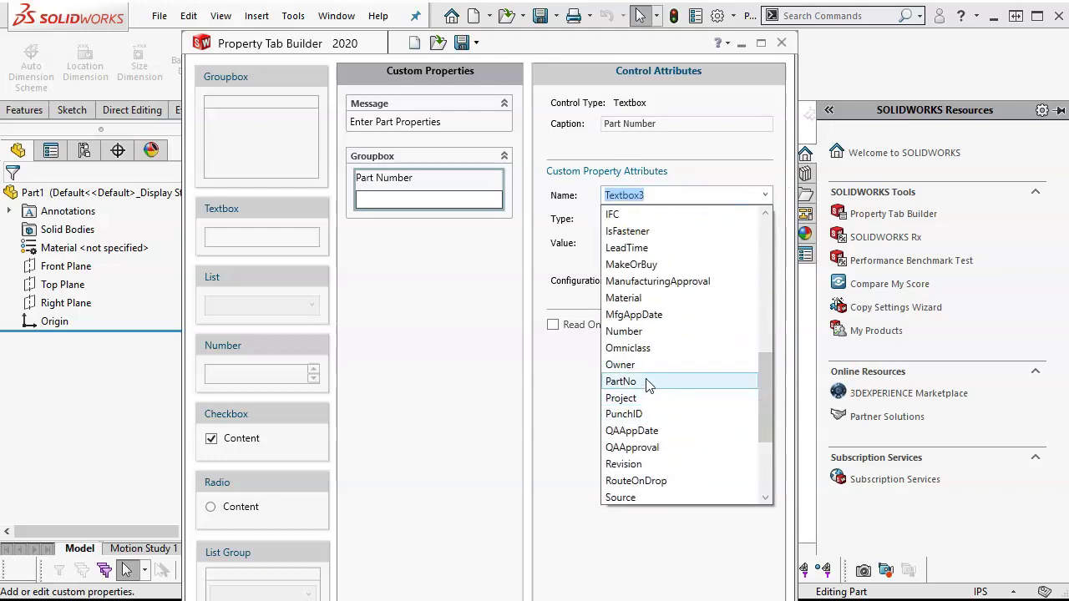
{"action": "left_click", "coordinate": [648, 382]}
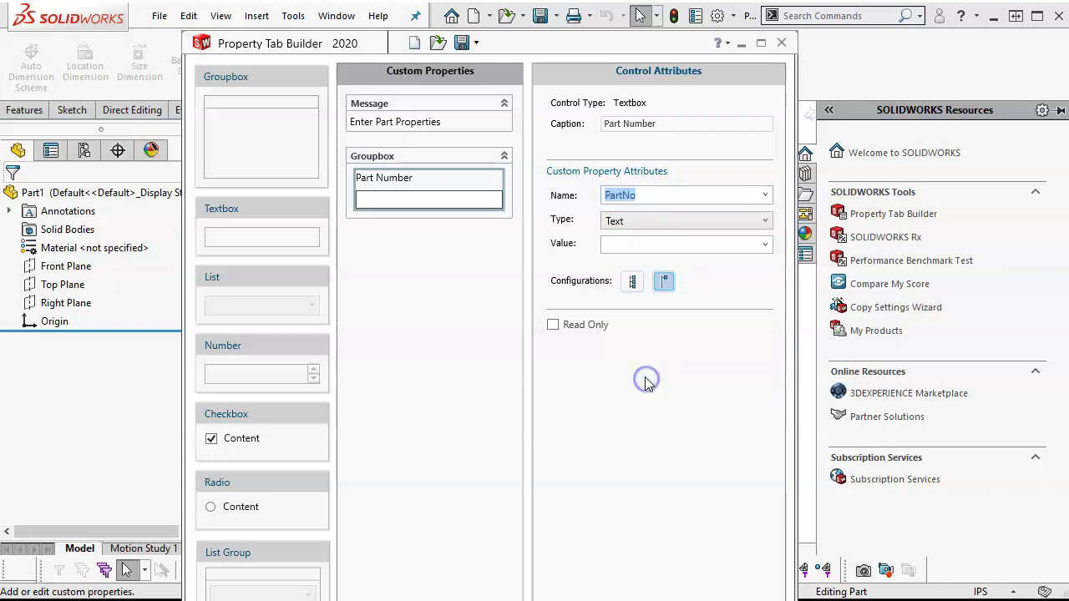
{"action": "left_click", "coordinate": [640, 242]}
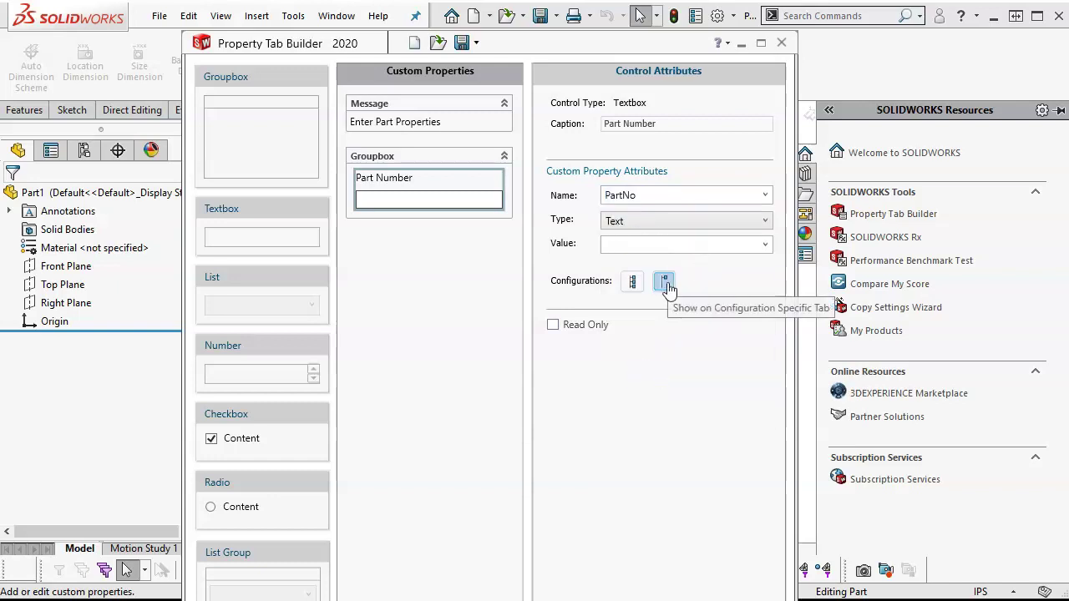
{"action": "left_click", "coordinate": [666, 283]}
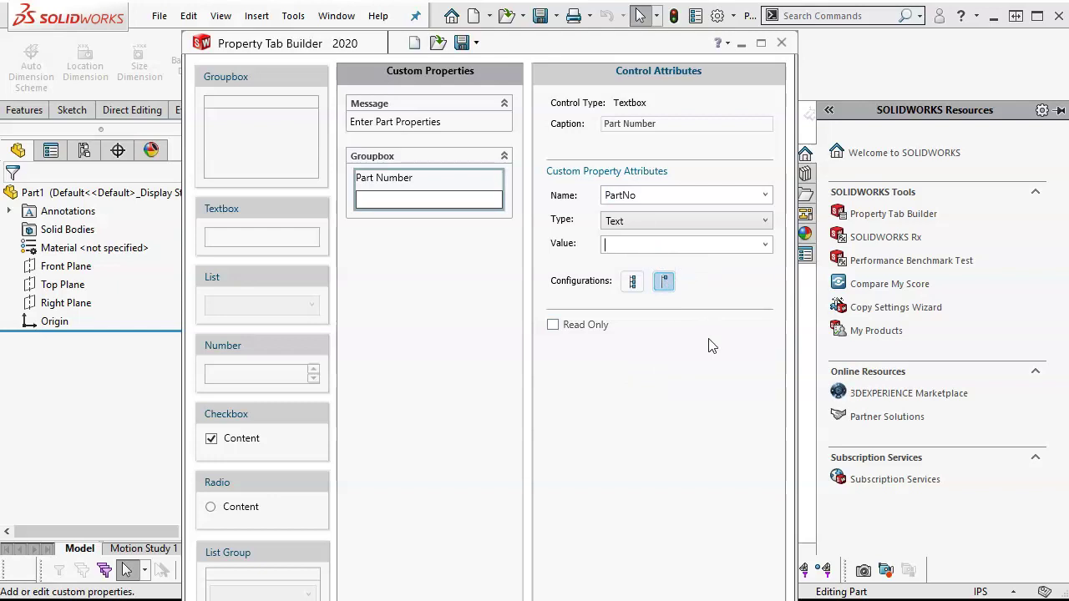
{"action": "type", "text": "XXX-0000"}
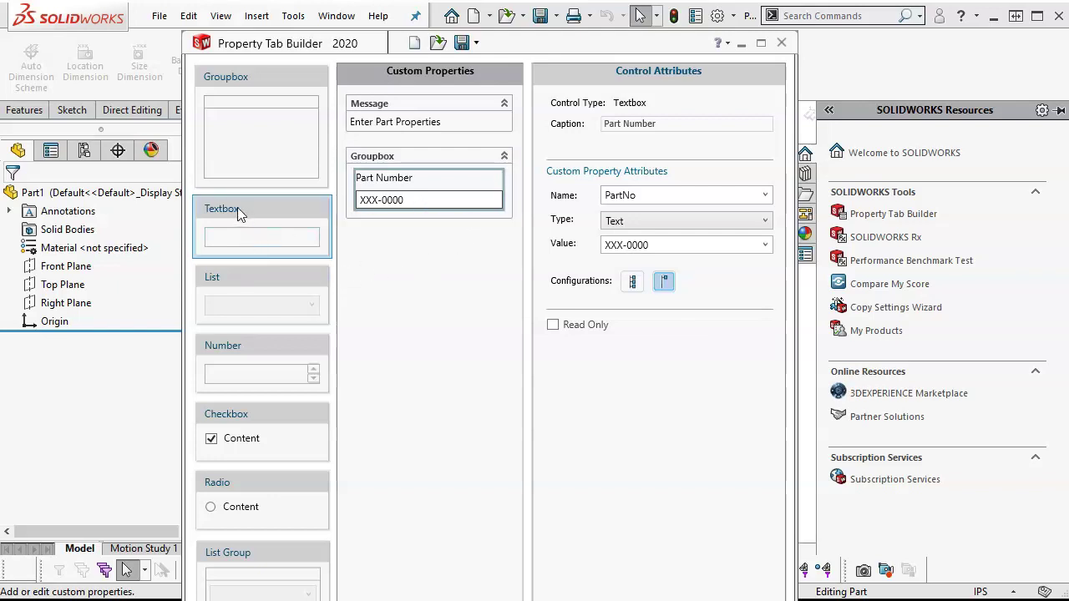
Step: Add a second textbox captioned Revision and link it to the Revision property
{"action": "left_click_drag", "start_coordinate": [237, 207], "coordinate": [396, 244]}
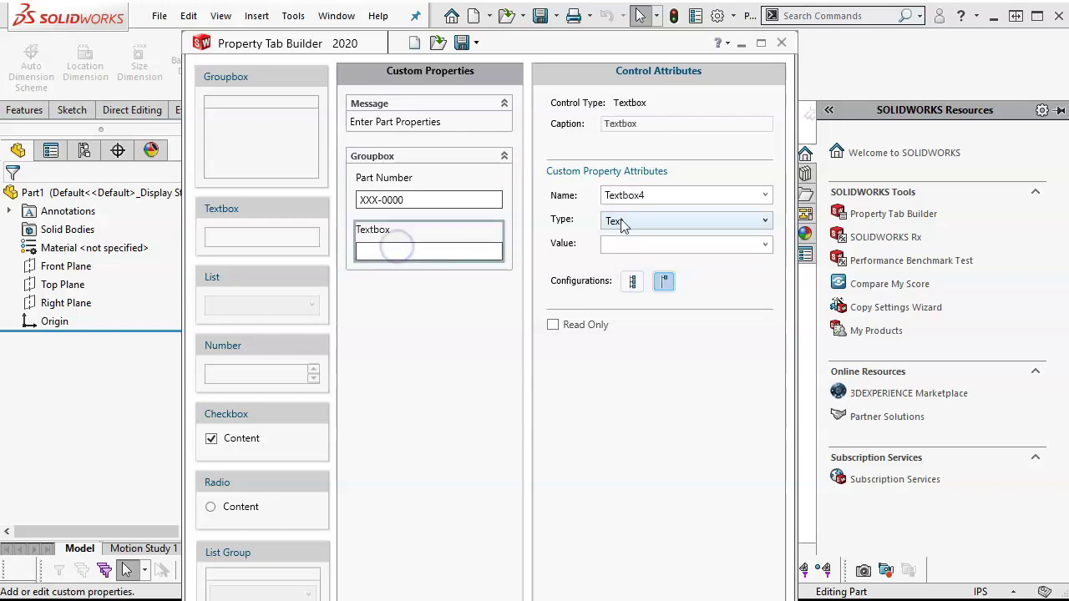
{"action": "left_click", "coordinate": [654, 195]}
{"action": "left_click", "coordinate": [601, 122]}
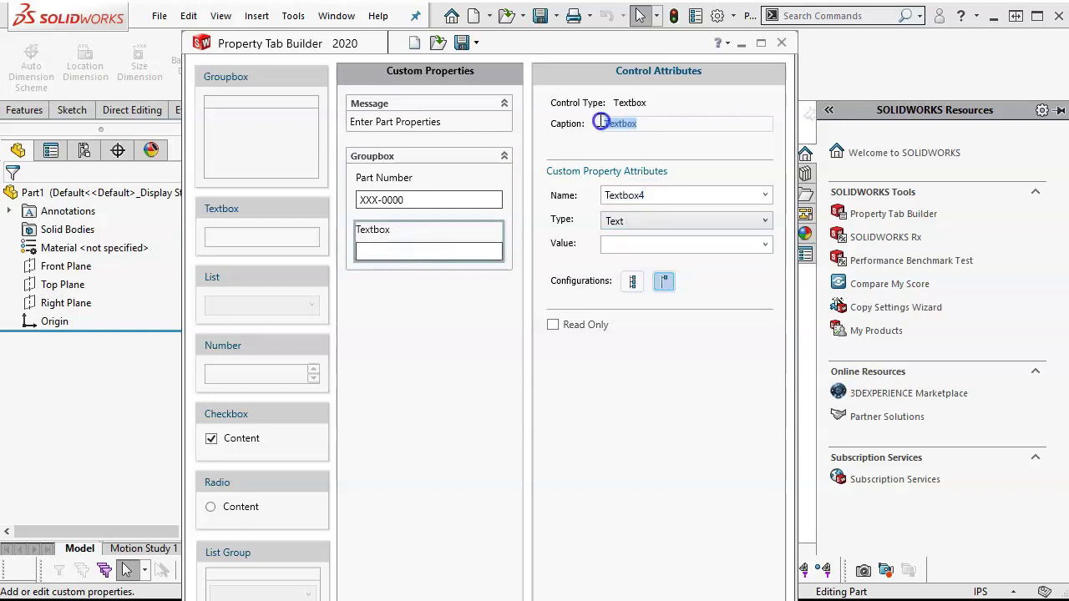
{"action": "type", "text": "Revisio"}
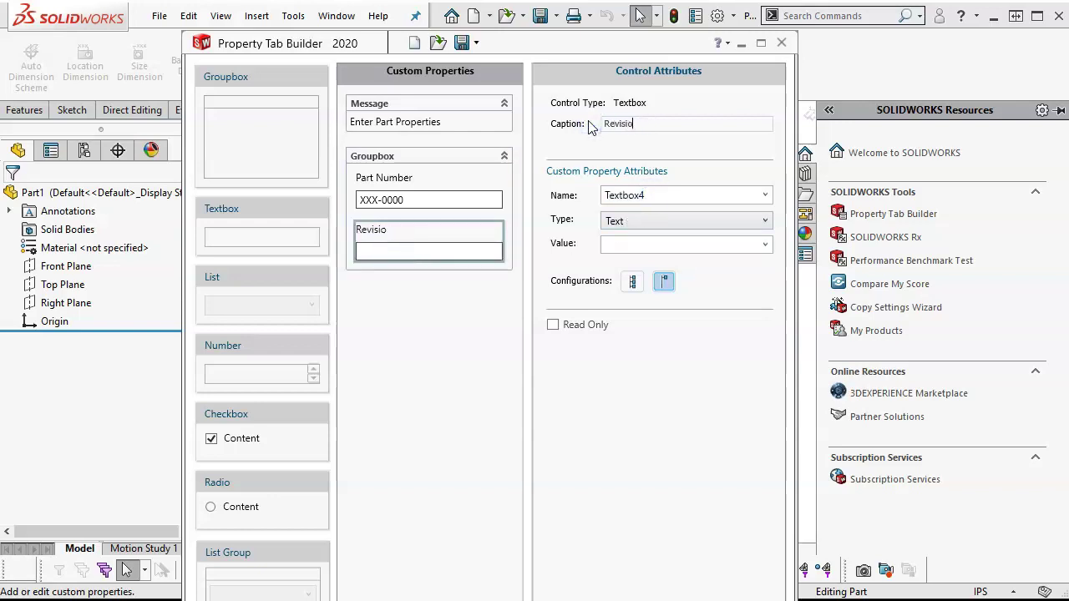
{"action": "type", "text": "n"}
{"action": "left_click", "coordinate": [764, 195]}
{"action": "scroll", "coordinate": [696, 430], "scroll_direction": "down", "scroll_amount": 8}
{"action": "scroll", "coordinate": [689, 426], "scroll_direction": "down", "scroll_amount": 3}
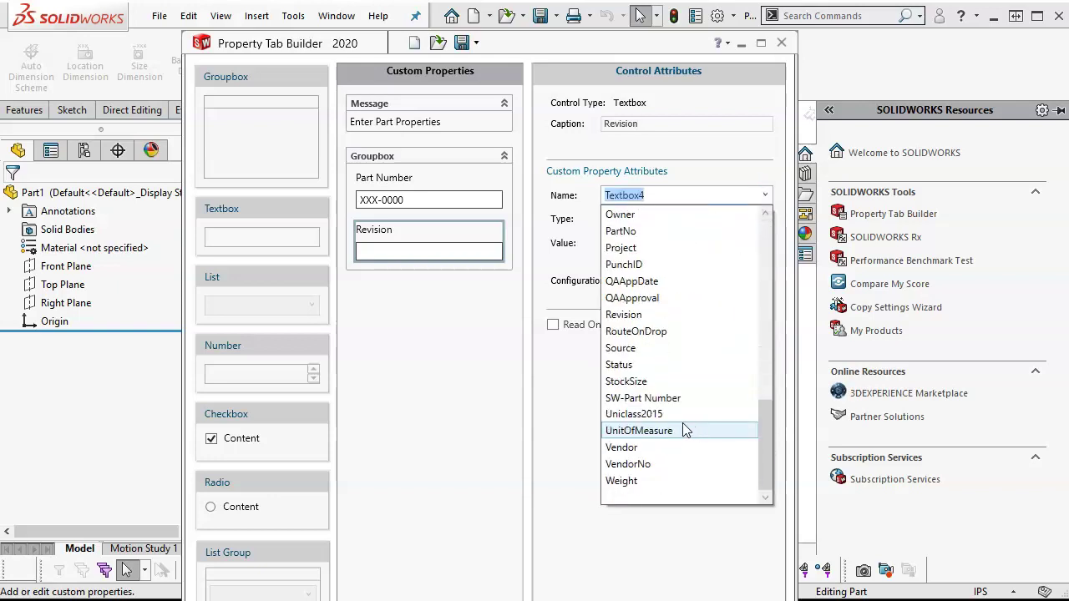
{"action": "scroll", "coordinate": [658, 388], "scroll_direction": "up", "scroll_amount": 2}
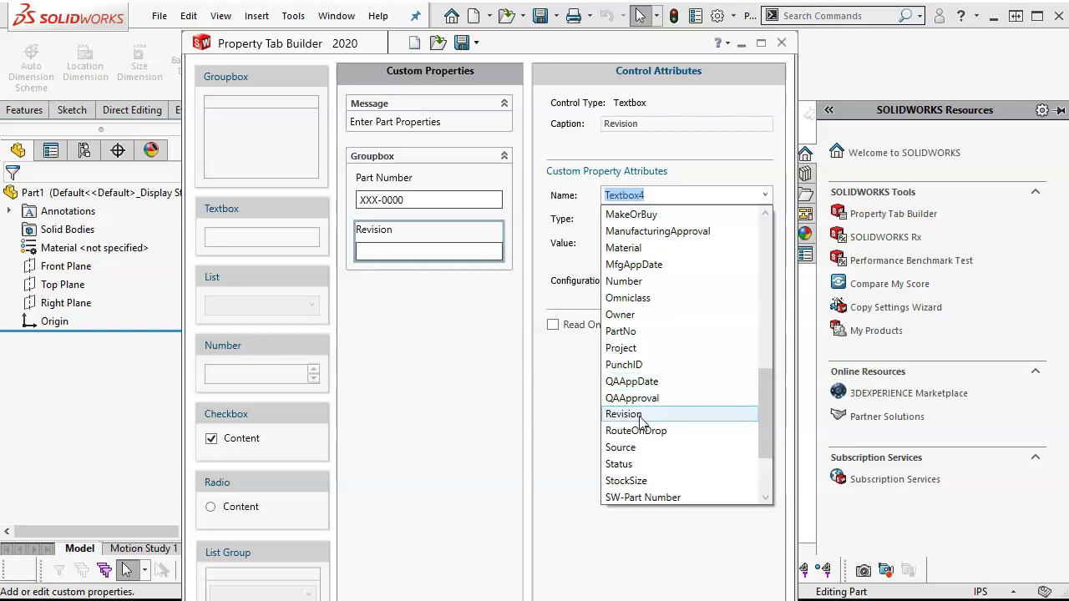
{"action": "left_click", "coordinate": [642, 414]}
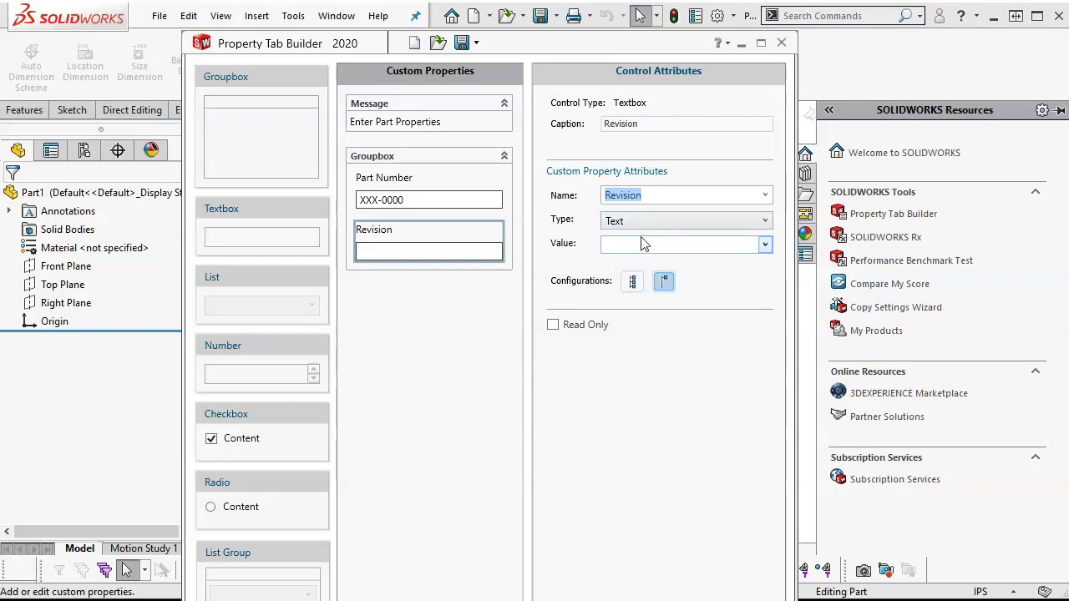
Step: Keep Revision's type as Text, show it per configuration, and default it to A
{"action": "left_click", "coordinate": [764, 223]}
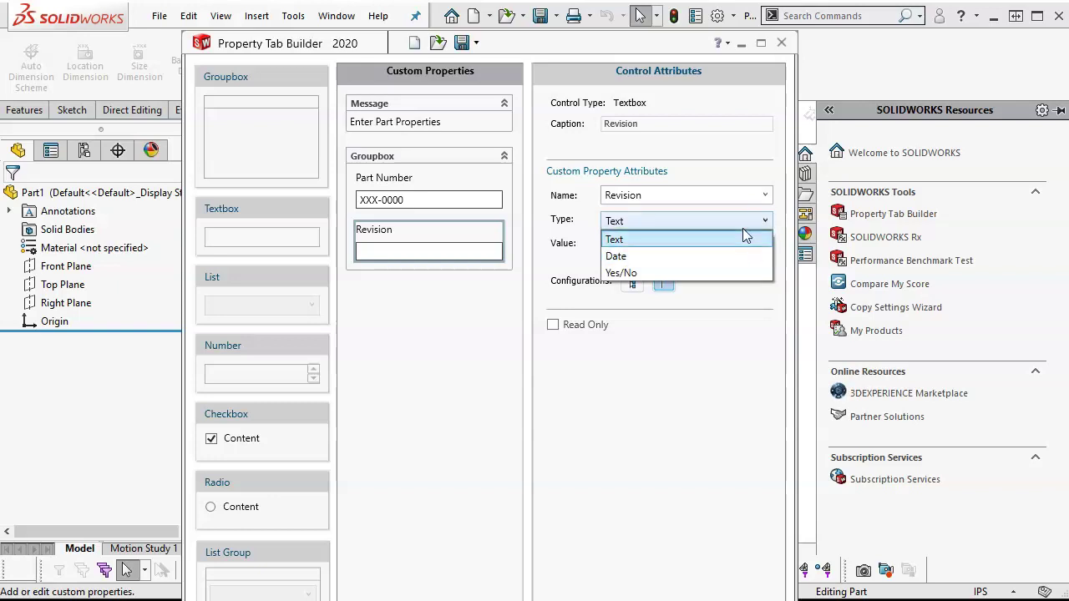
{"action": "left_click", "coordinate": [743, 238]}
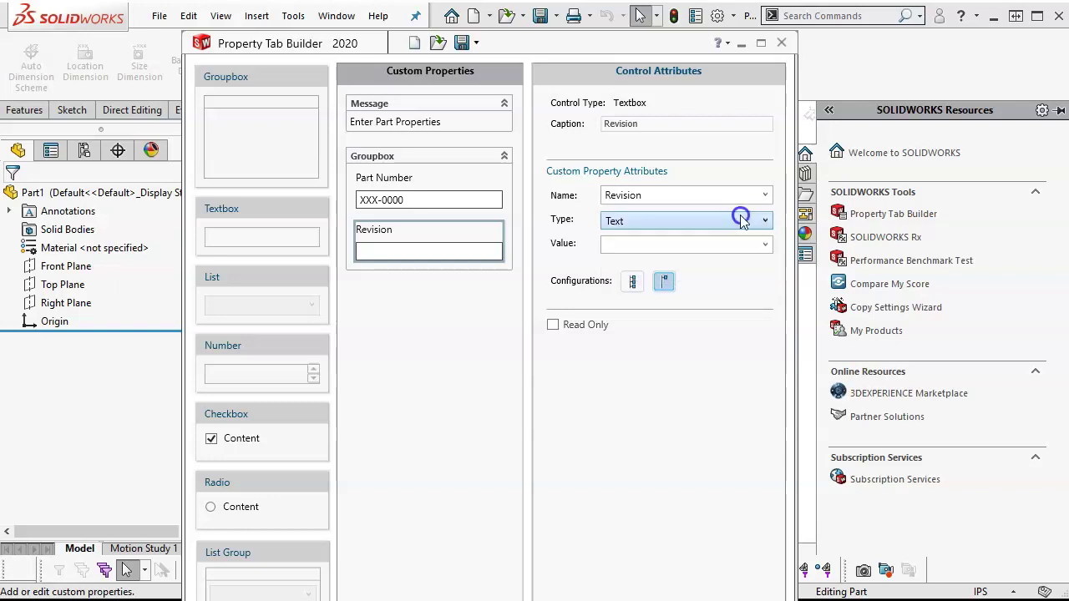
{"action": "left_click", "coordinate": [662, 223]}
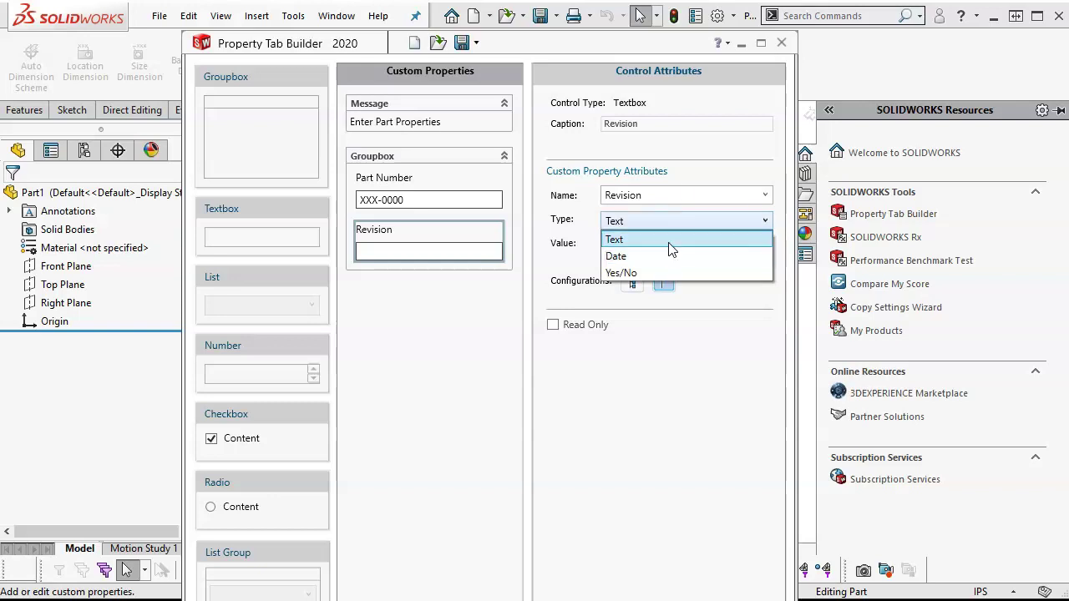
{"action": "left_click", "coordinate": [669, 240]}
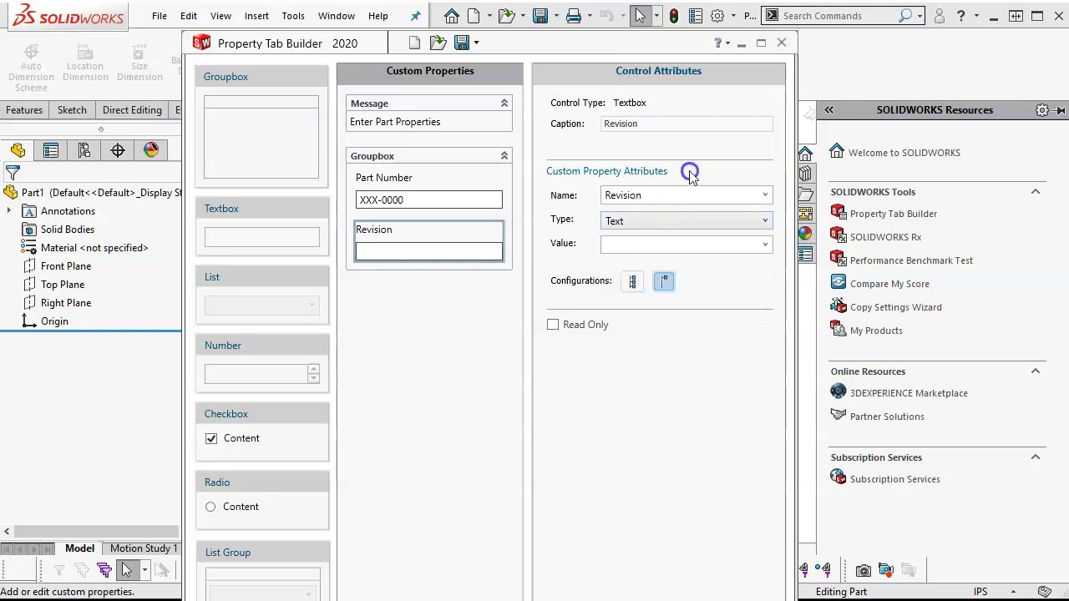
{"action": "left_click", "coordinate": [765, 243]}
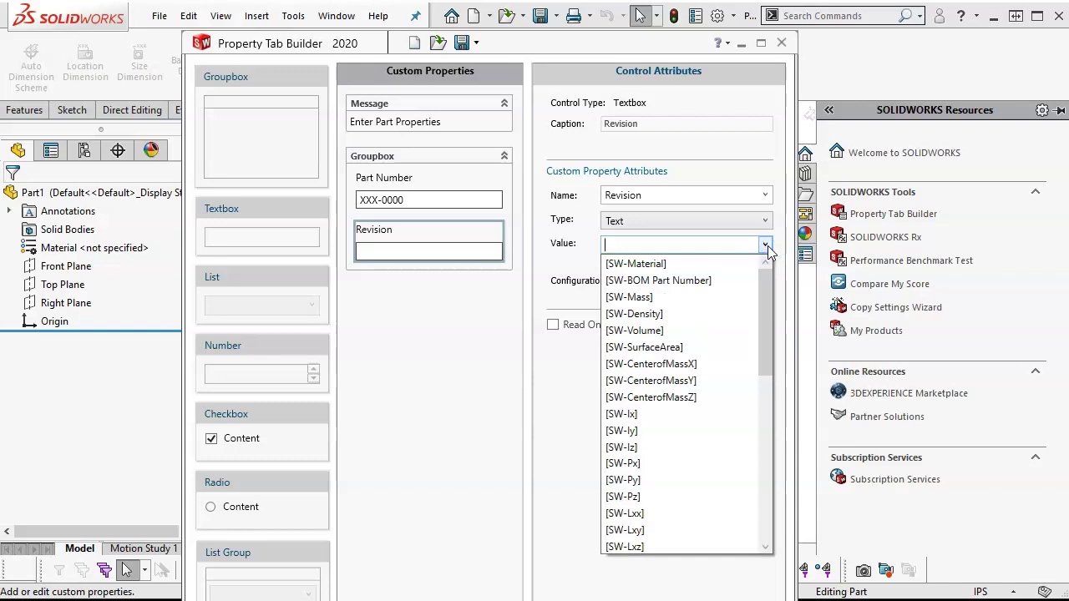
{"action": "left_click", "coordinate": [765, 244]}
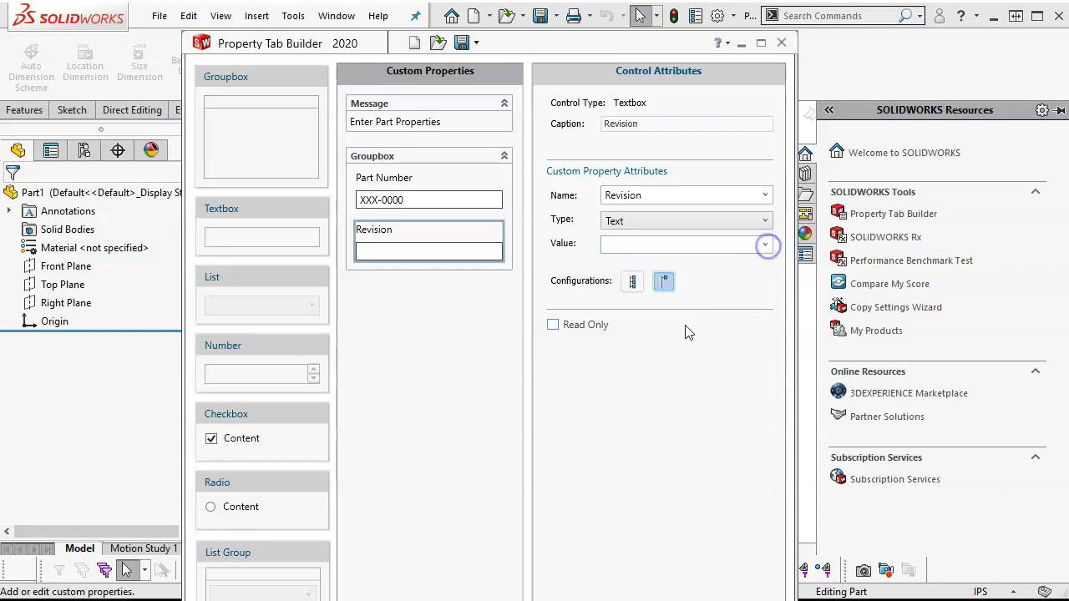
{"action": "left_click", "coordinate": [666, 281]}
{"action": "left_click", "coordinate": [634, 285]}
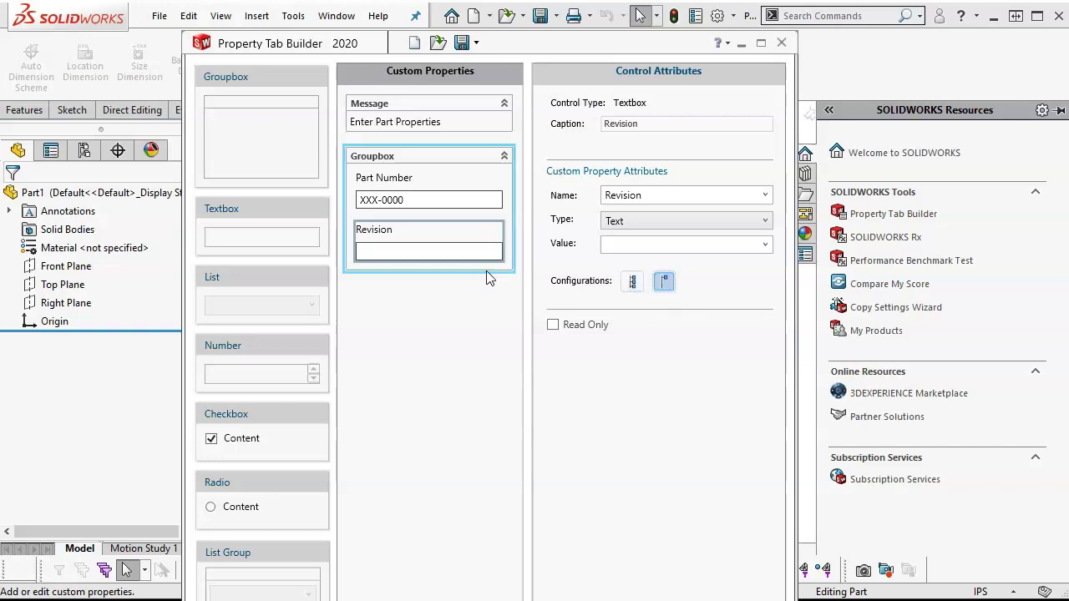
{"action": "left_click", "coordinate": [617, 244]}
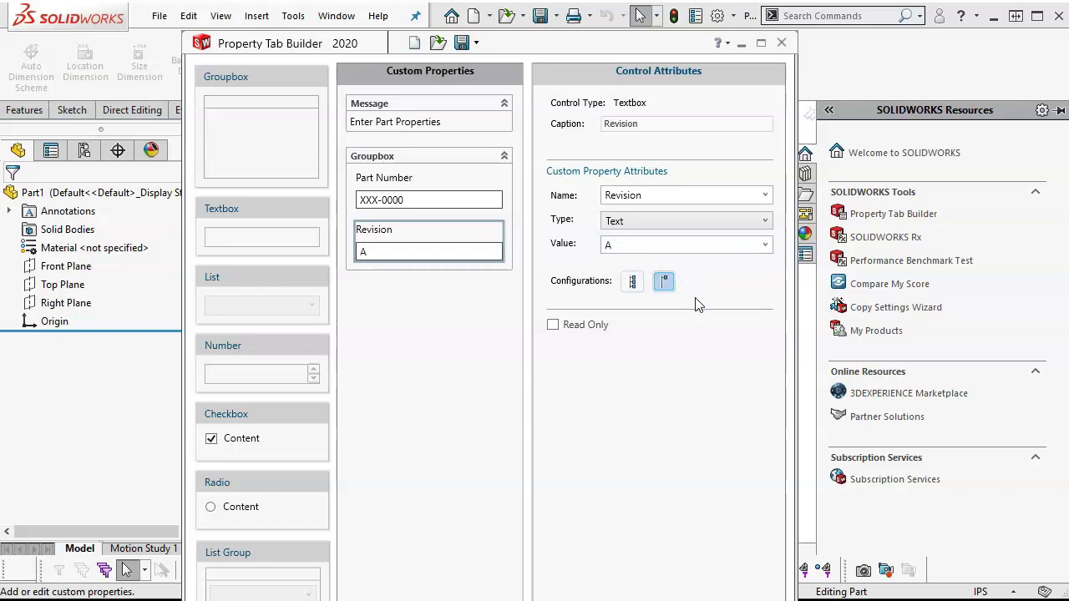
{"action": "left_click", "coordinate": [671, 355]}
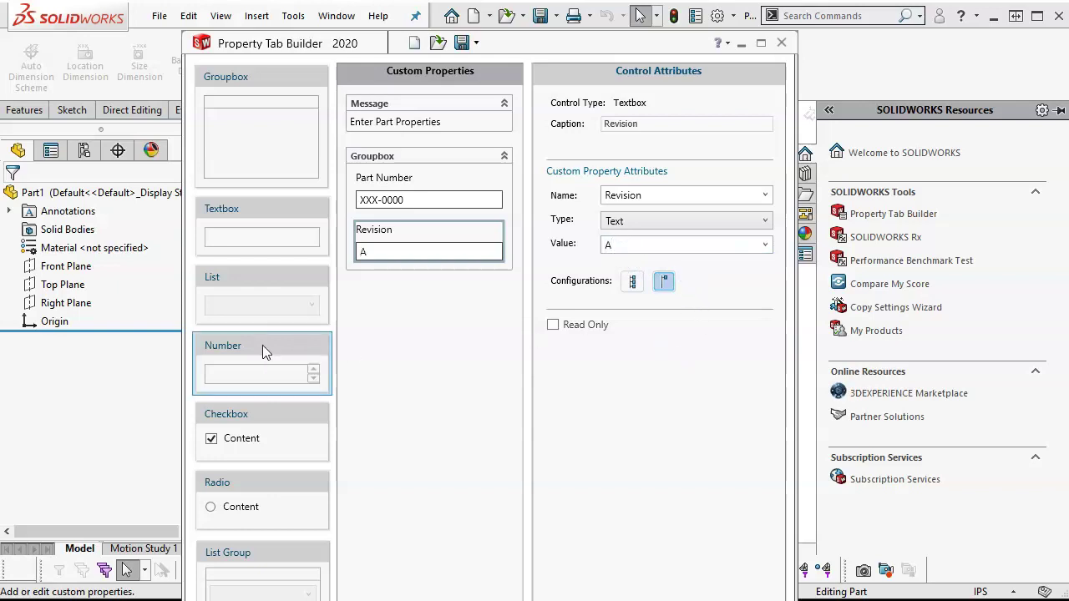
Step: Add a list captioned Drawn By and link it to the DrawnBy property
{"action": "left_click_drag", "start_coordinate": [245, 276], "coordinate": [409, 297]}
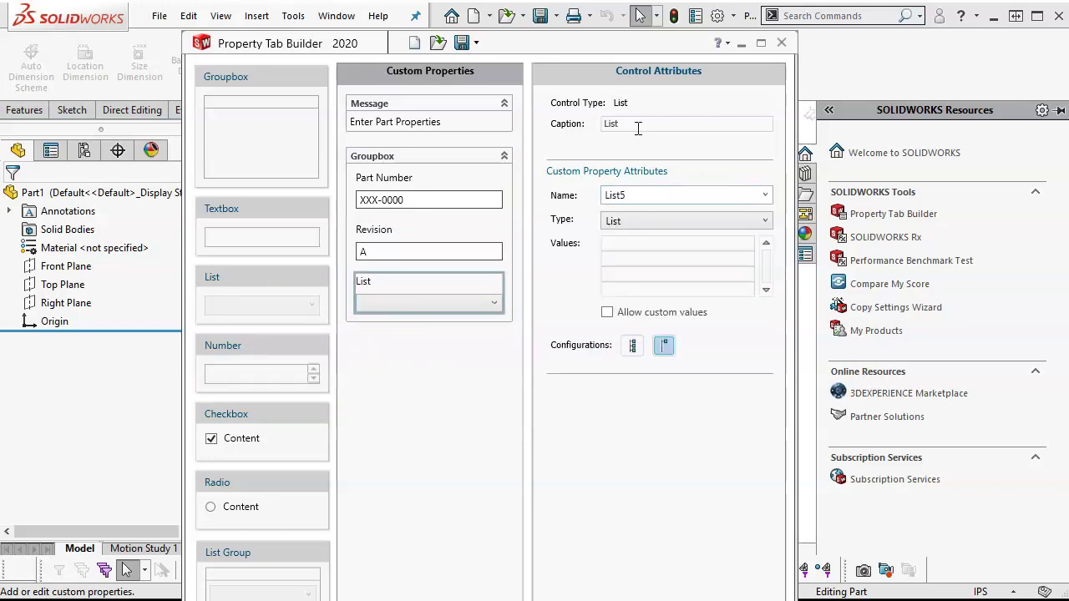
{"action": "left_click_drag", "start_coordinate": [637, 124], "coordinate": [578, 131]}
{"action": "type", "text": "Drawn By"}
{"action": "left_click", "coordinate": [762, 196]}
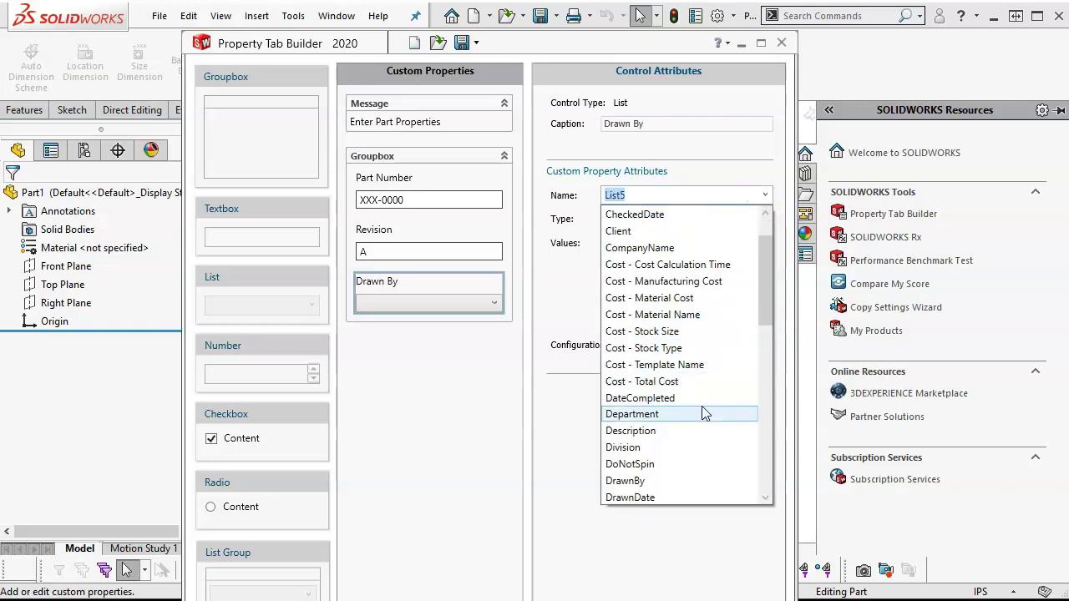
{"action": "scroll", "coordinate": [693, 411], "scroll_direction": "down", "scroll_amount": 2}
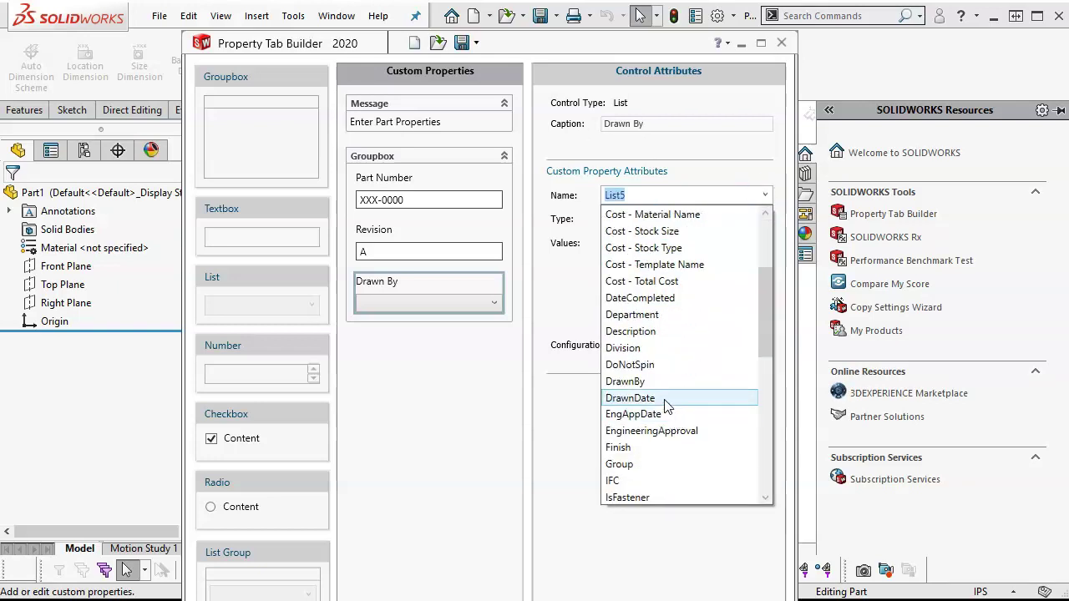
{"action": "left_click", "coordinate": [657, 382]}
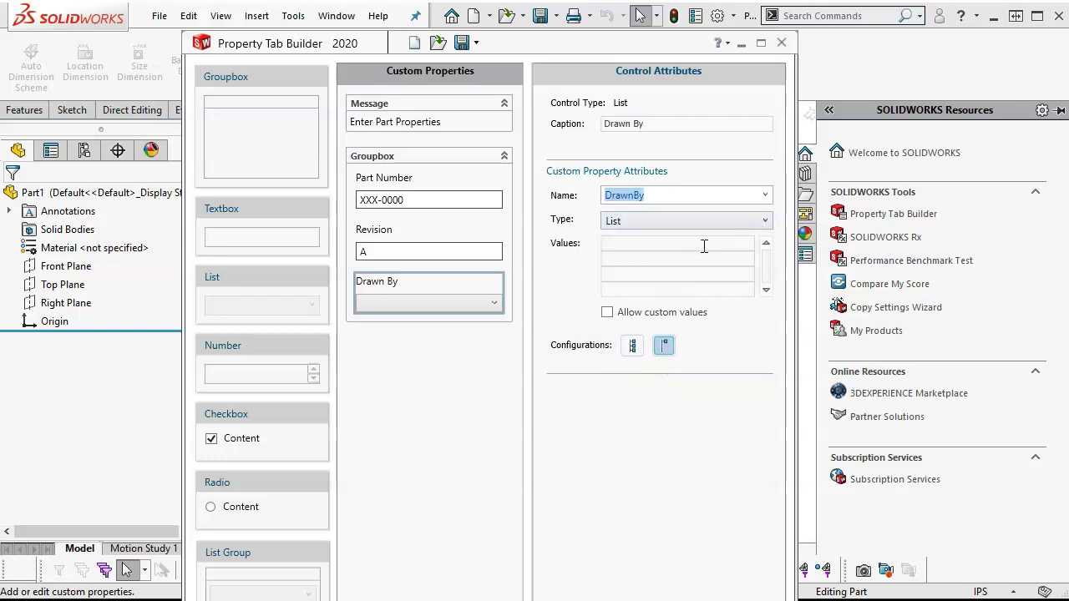
Step: Enter three sets of initials as choices, allow custom values, and show it on the Custom tab
{"action": "left_click", "coordinate": [667, 245]}
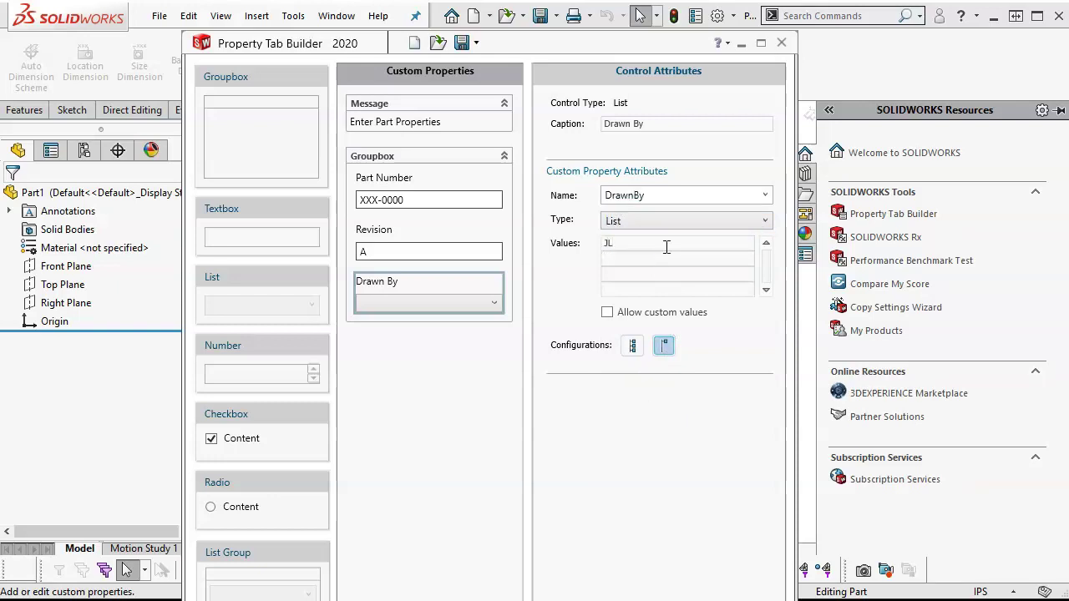
{"action": "type", "text": "JL"}
{"action": "key", "text": "Return"}
{"action": "left_click", "coordinate": [607, 313]}
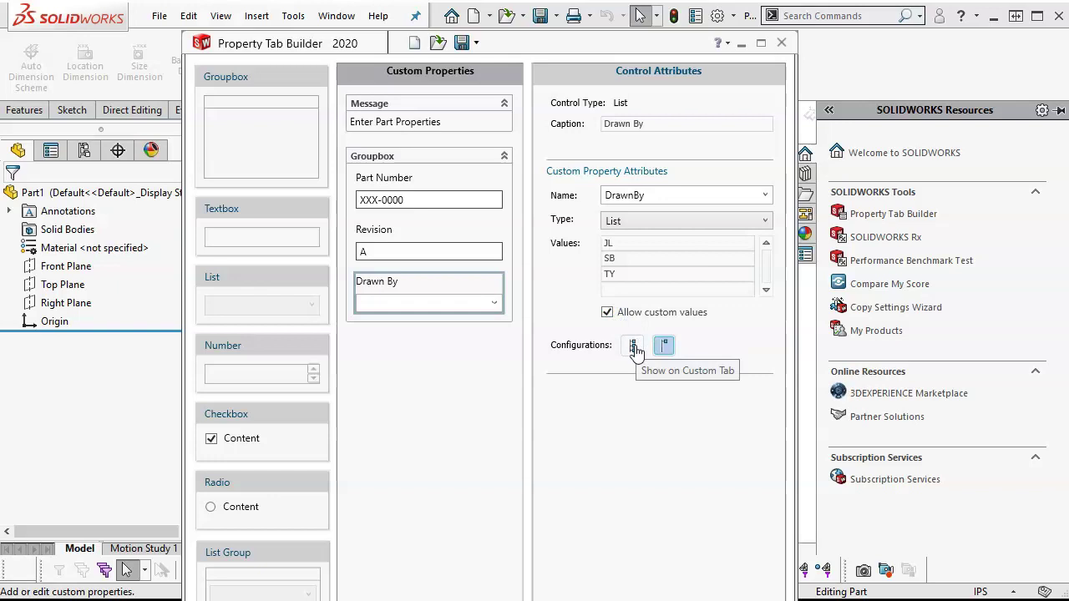
{"action": "left_click", "coordinate": [633, 347]}
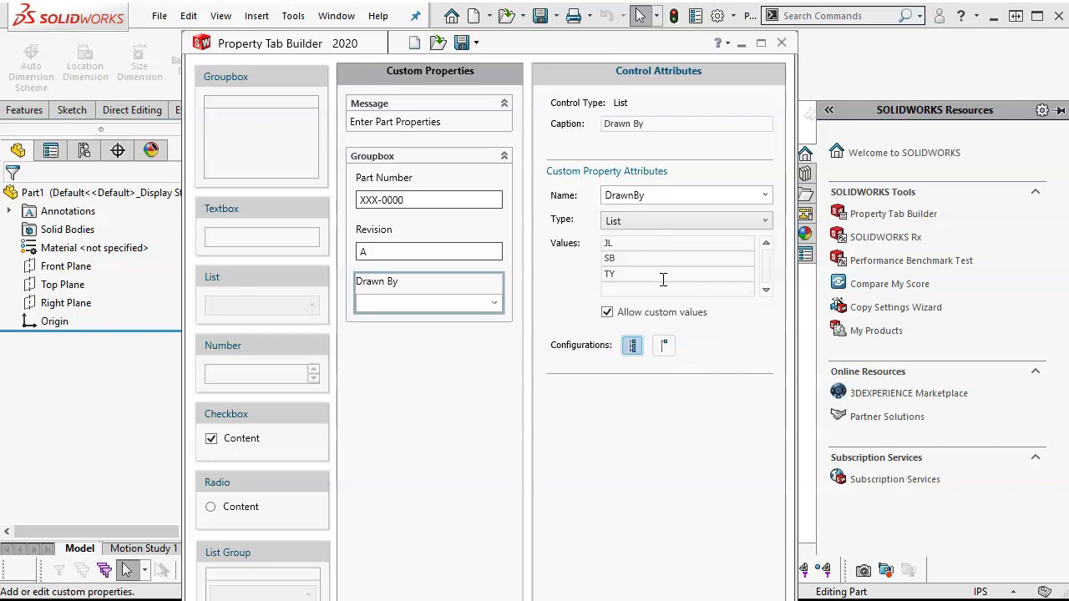
{"action": "left_click", "coordinate": [696, 356]}
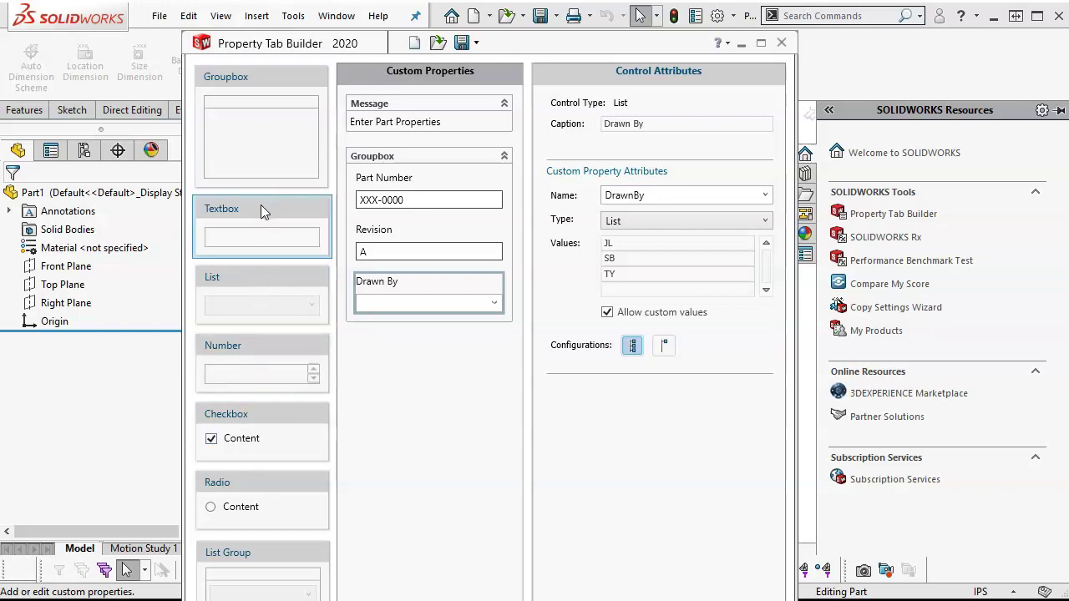
Step: Add a textbox captioned Drawn Date below Drawn By
{"action": "mouse_move", "coordinate": [260, 206]}
{"action": "left_mouse_down"}
{"action": "mouse_move", "coordinate": [334, 239]}
{"action": "mouse_move", "coordinate": [398, 404]}
{"action": "mouse_move", "coordinate": [400, 354]}
{"action": "left_mouse_up"}
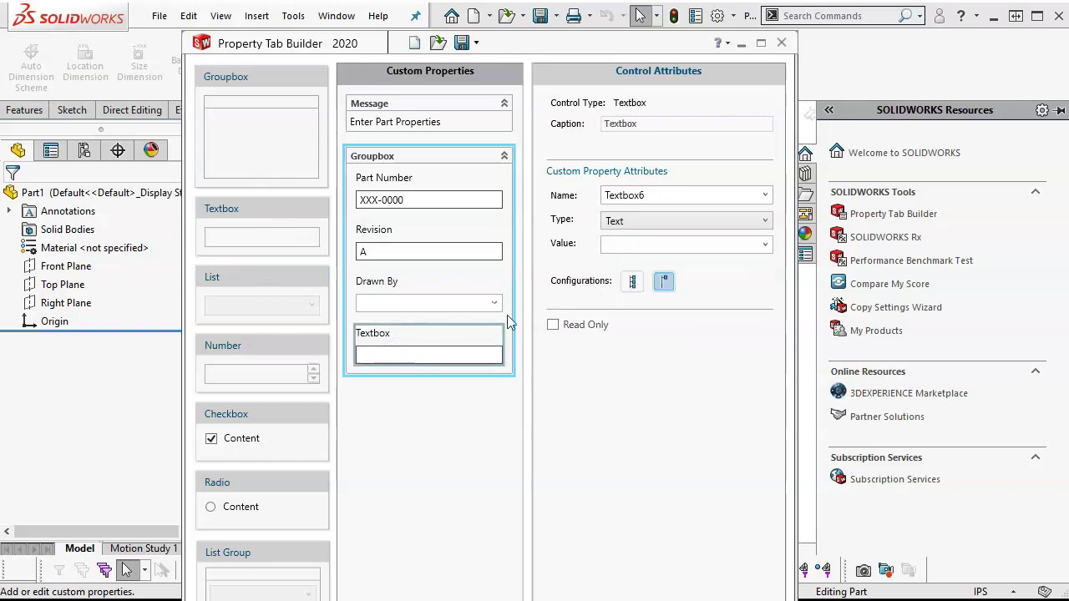
{"action": "double_click", "coordinate": [663, 125]}
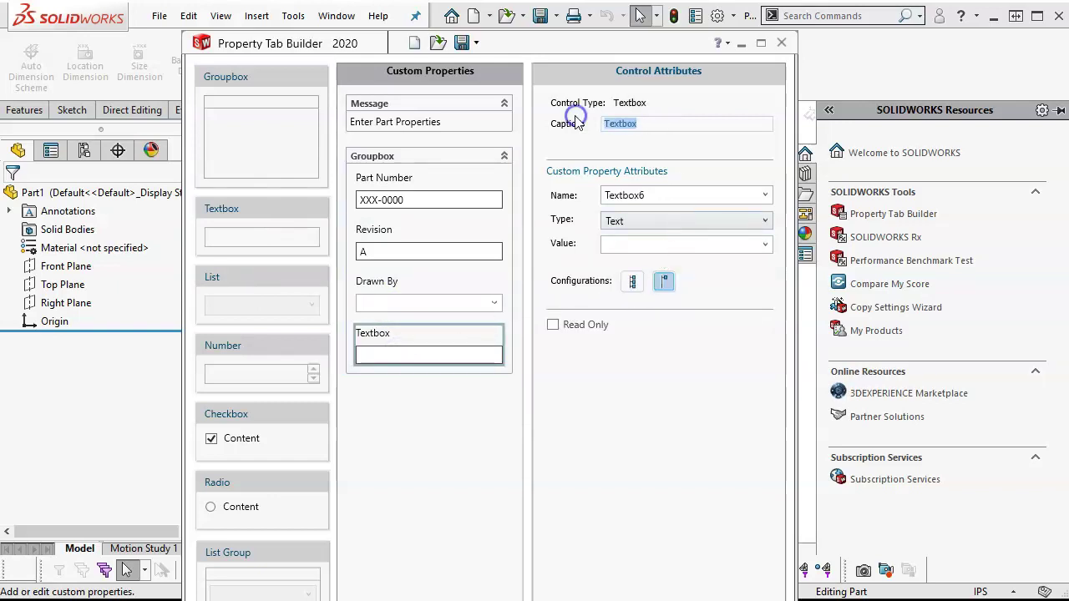
{"action": "type", "text": "Draw"}
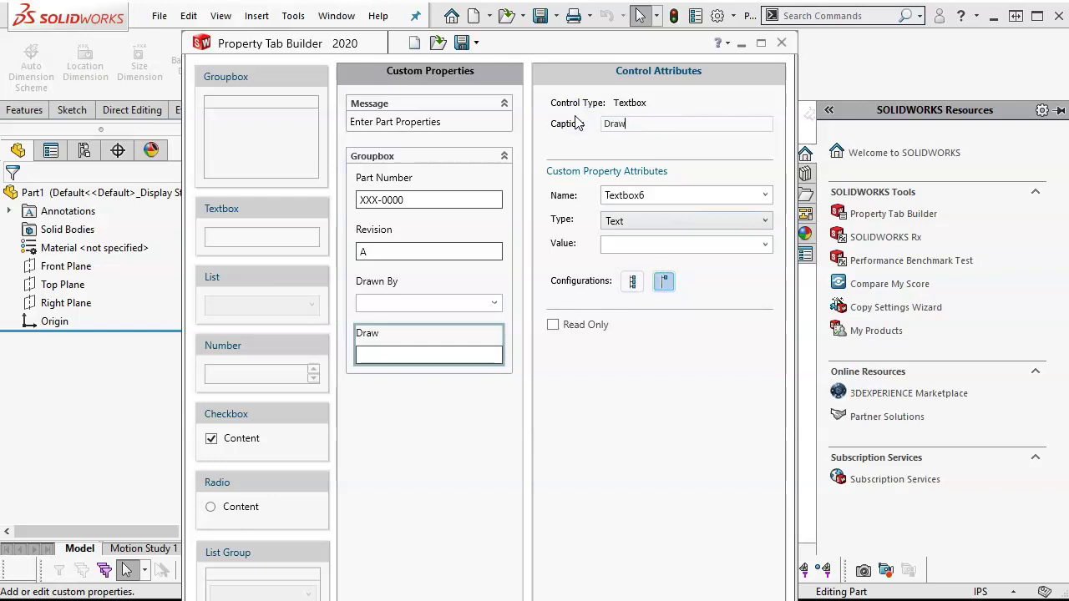
{"action": "type", "text": "n date"}
{"action": "key", "text": "BackSpace"}
{"action": "key", "text": "BackSpace"}
{"action": "key", "text": "BackSpace"}
{"action": "key", "text": "BackSpace"}
{"action": "type", "text": "Date"}
Step: Link Drawn Date to DrawnDate as a Date type, shown on the Custom tab
{"action": "left_click", "coordinate": [764, 195]}
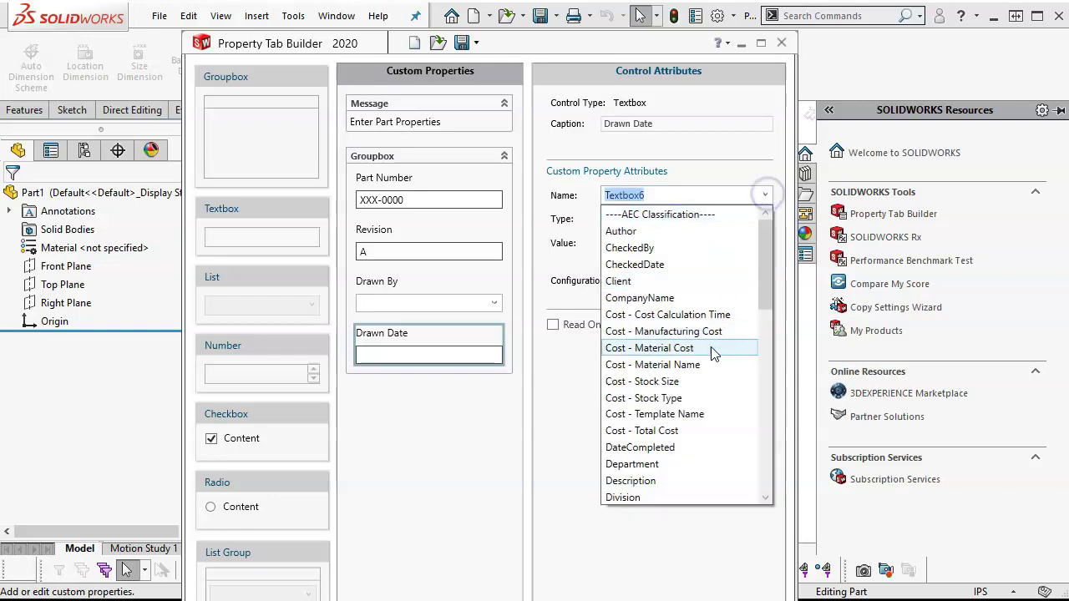
{"action": "scroll", "coordinate": [660, 461], "scroll_direction": "down", "scroll_amount": 2}
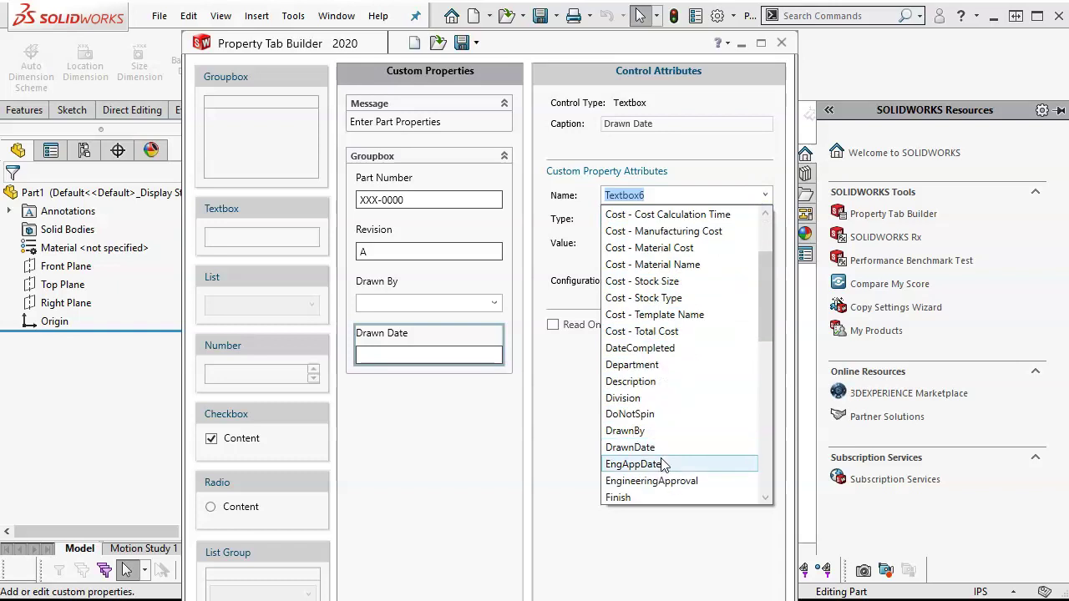
{"action": "left_click", "coordinate": [656, 447]}
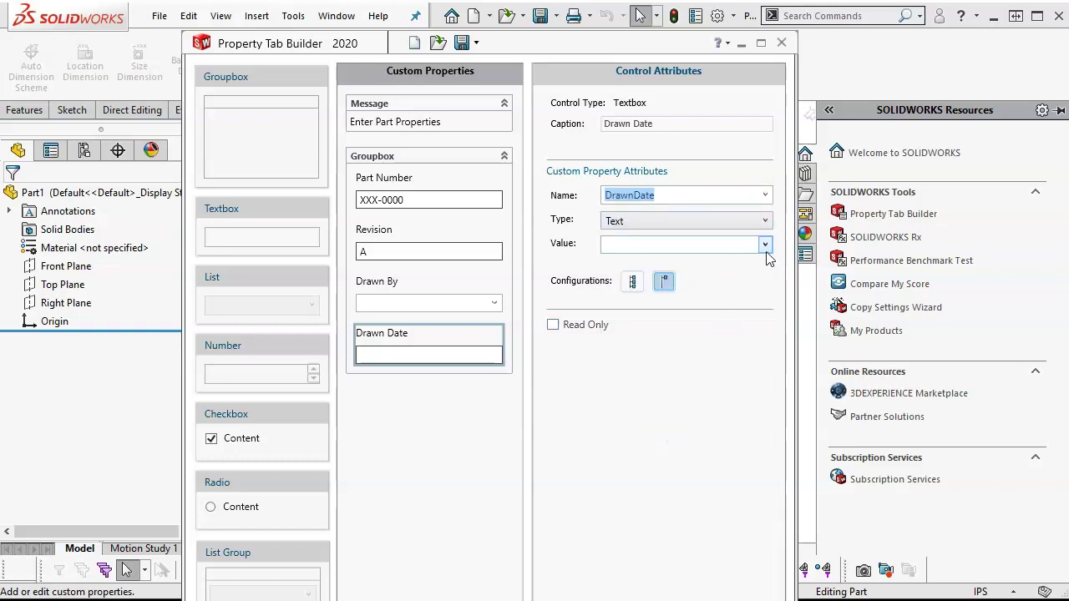
{"action": "left_click", "coordinate": [764, 222]}
{"action": "left_click", "coordinate": [662, 255]}
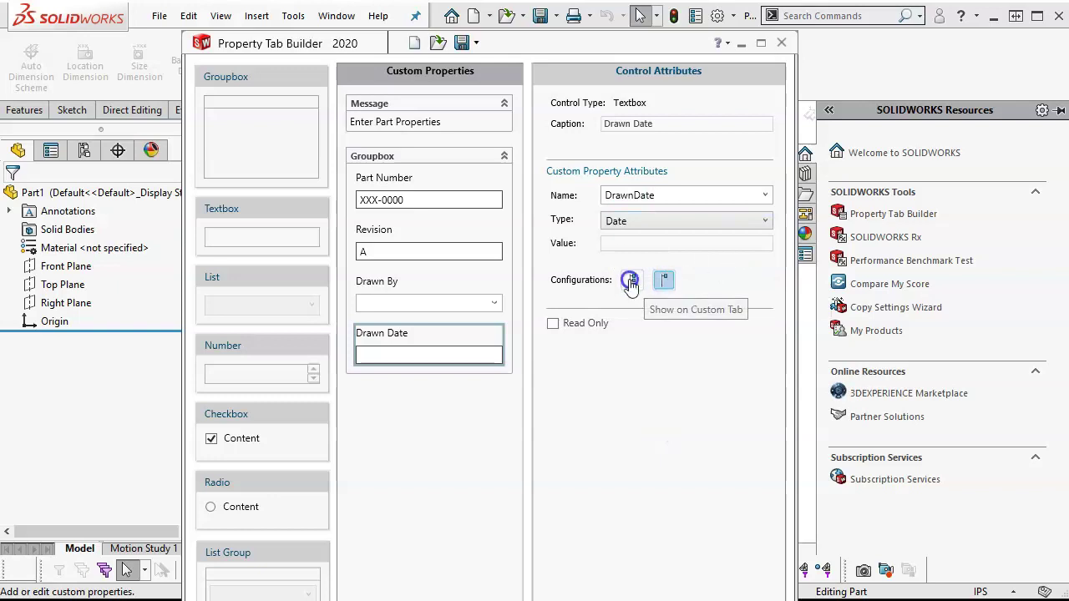
{"action": "left_click", "coordinate": [632, 281]}
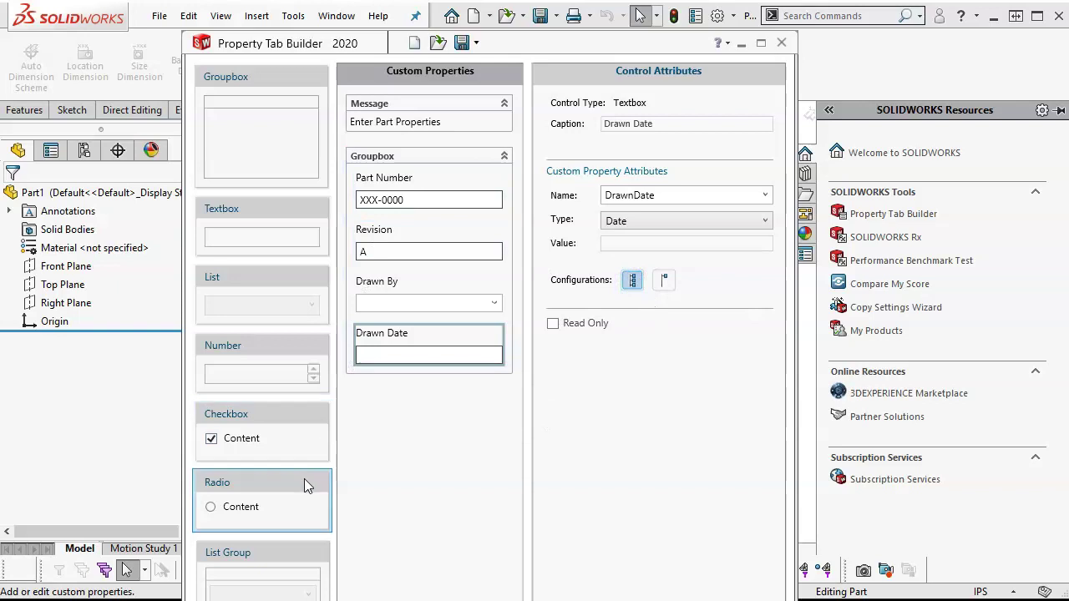
Step: Add a second groupbox below the first and set its default state to Collapsed
{"action": "left_click_drag", "start_coordinate": [267, 125], "coordinate": [401, 441]}
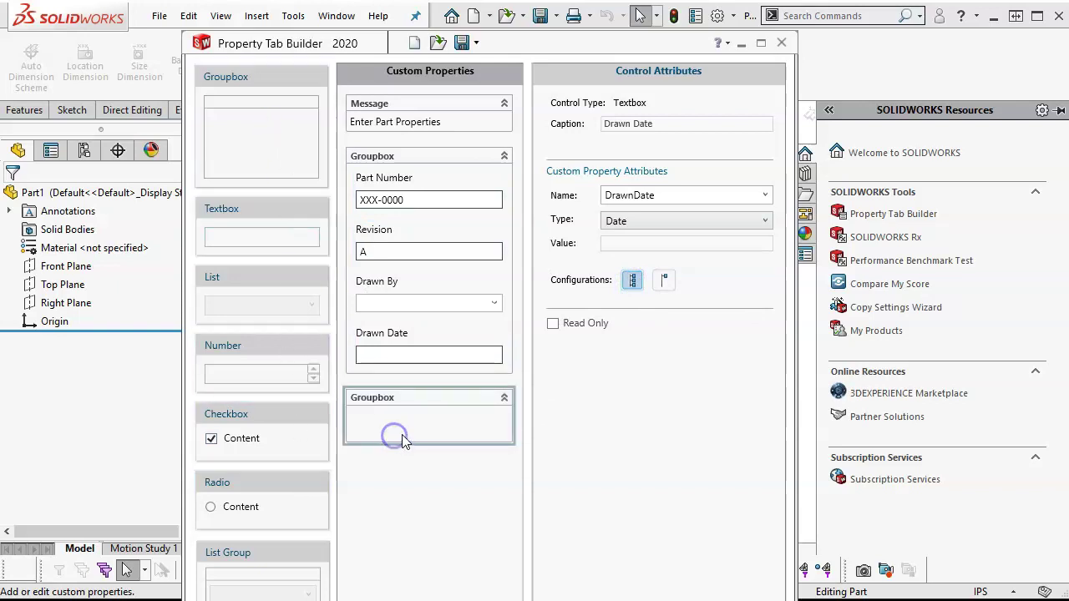
{"action": "left_click", "coordinate": [445, 406]}
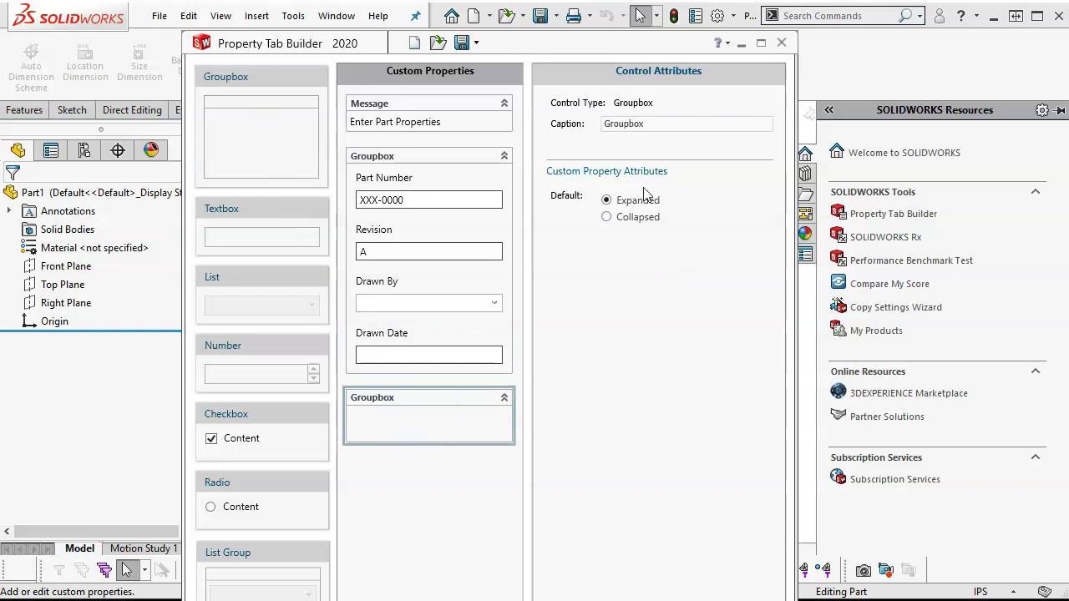
{"action": "left_click", "coordinate": [607, 219]}
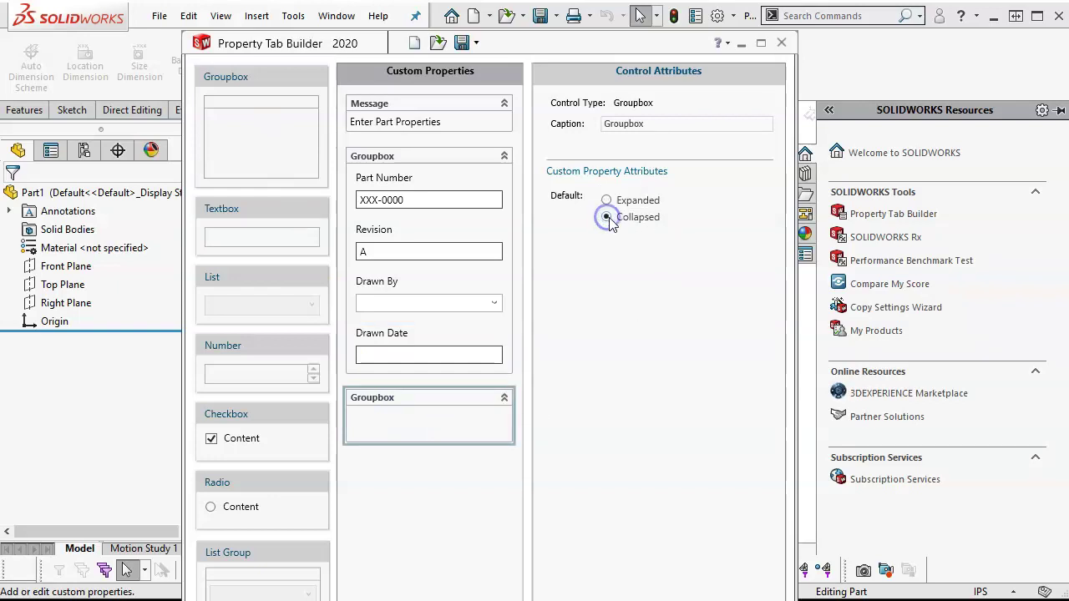
{"action": "left_click", "coordinate": [420, 427]}
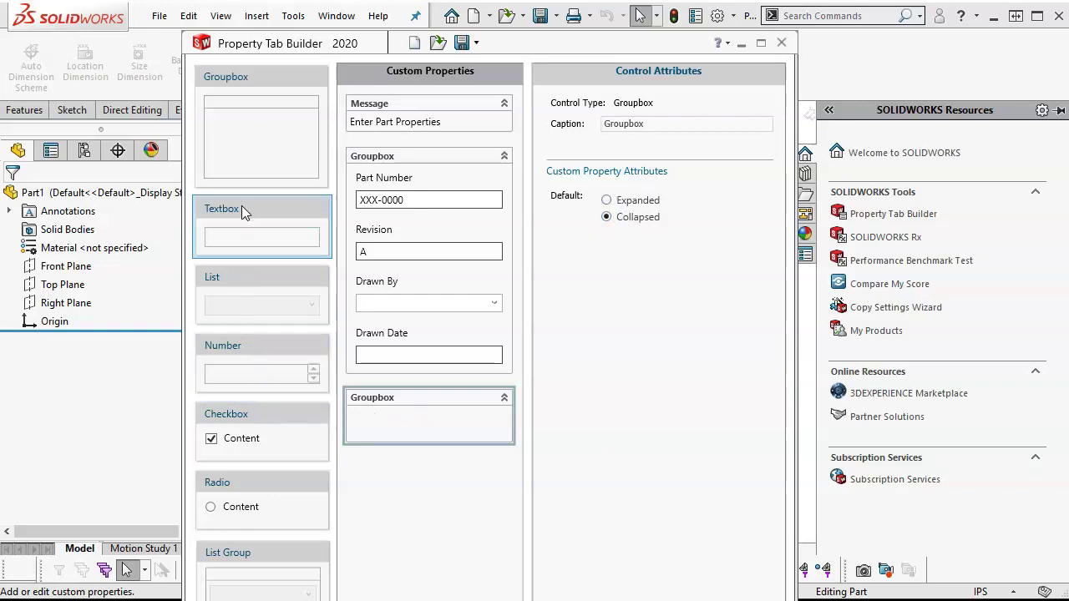
Step: Place a textbox in the second group captioned 'Material', linked to the Material property
{"action": "left_click_drag", "start_coordinate": [241, 206], "coordinate": [397, 422]}
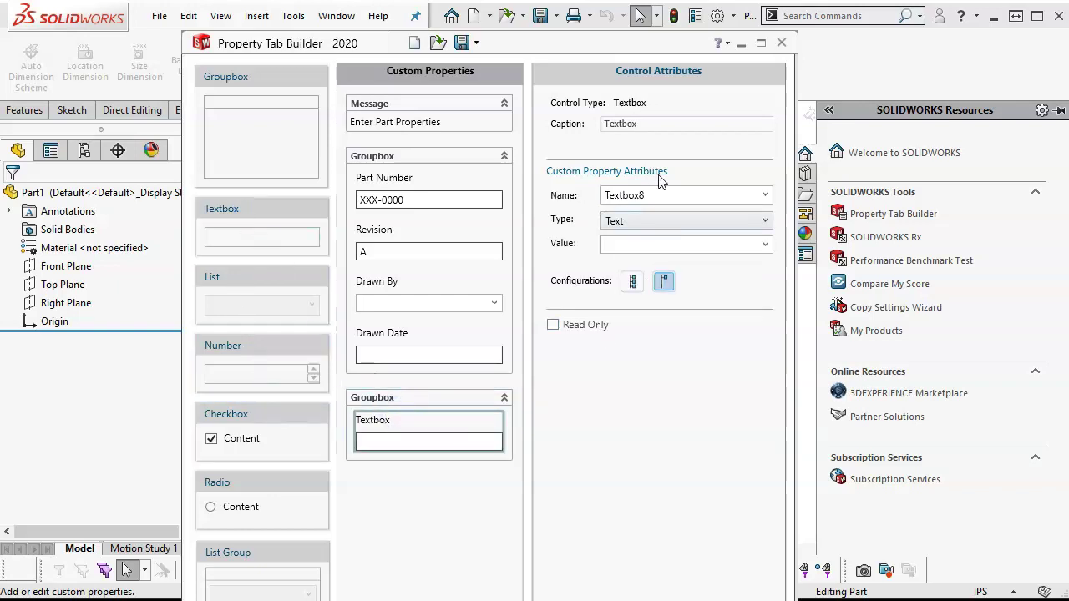
{"action": "left_click_drag", "start_coordinate": [649, 125], "coordinate": [551, 117]}
{"action": "type", "text": "Material"}
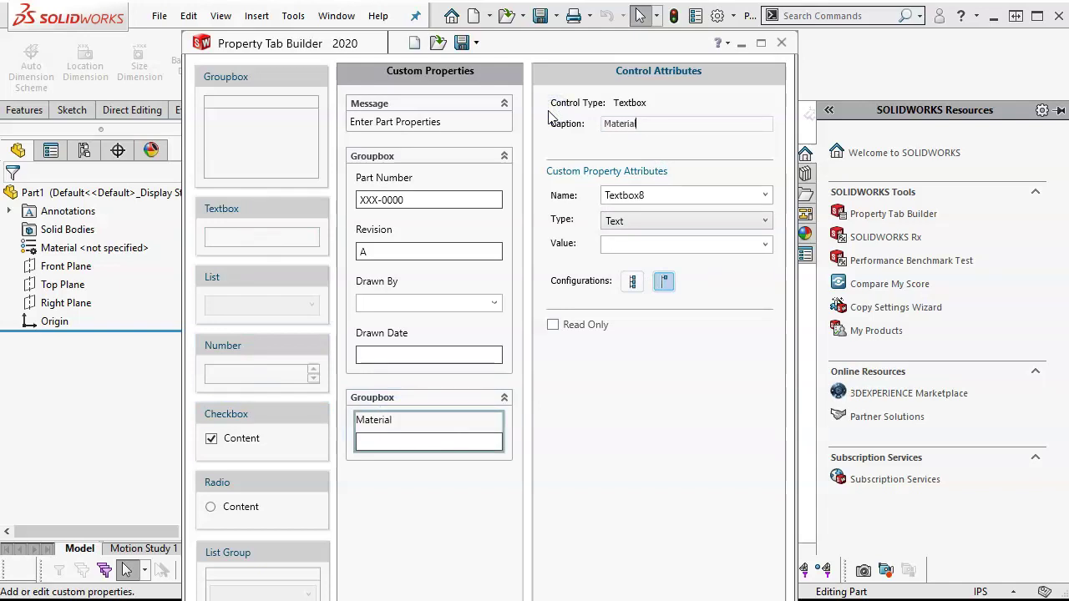
{"action": "left_click", "coordinate": [764, 195]}
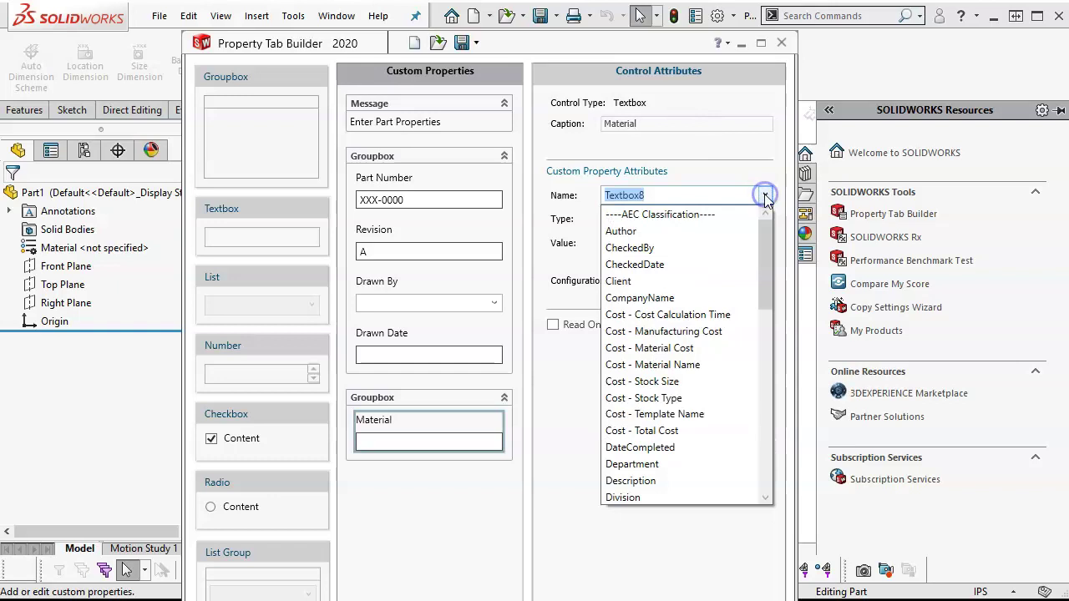
{"action": "scroll", "coordinate": [710, 405], "scroll_direction": "down", "scroll_amount": 8}
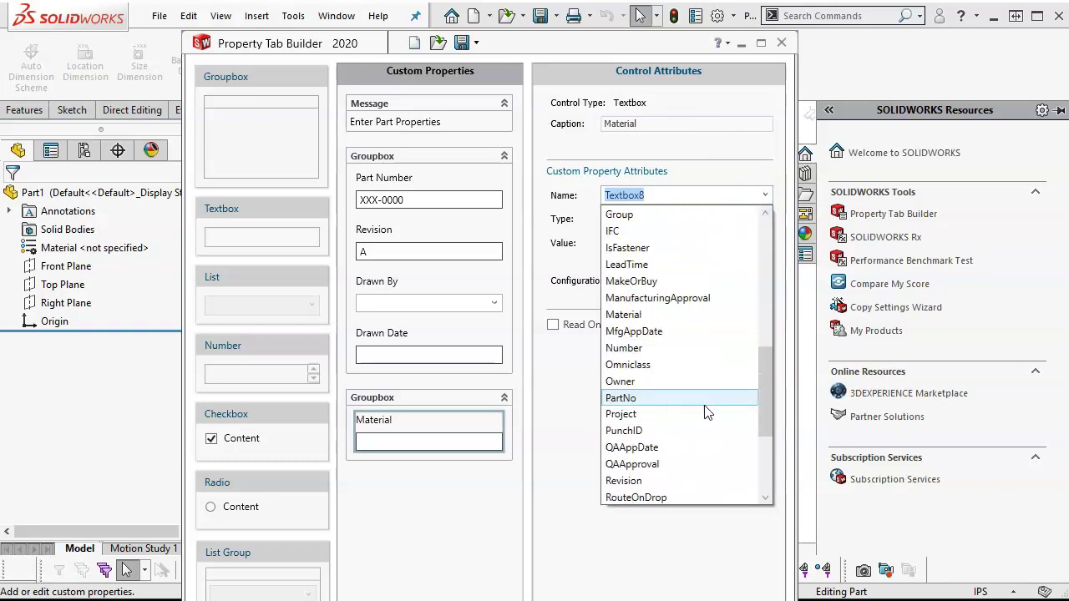
{"action": "left_click", "coordinate": [634, 314]}
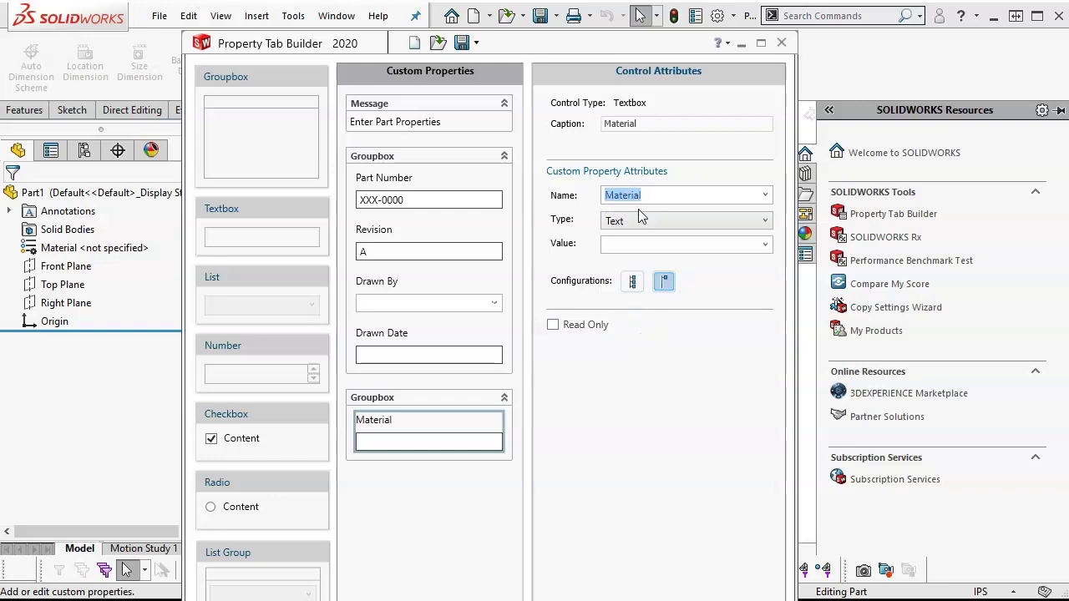
Step: Keep the Material field as Text, value it [SW-Material], and toggle the configurations setting
{"action": "left_click", "coordinate": [668, 219]}
{"action": "left_click", "coordinate": [667, 217]}
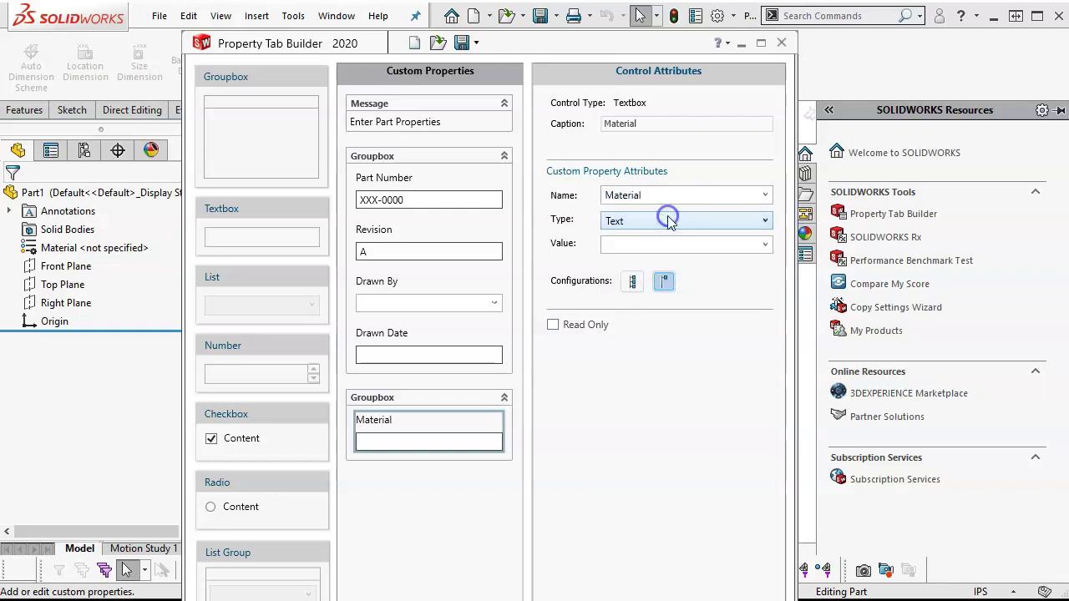
{"action": "left_click", "coordinate": [765, 244]}
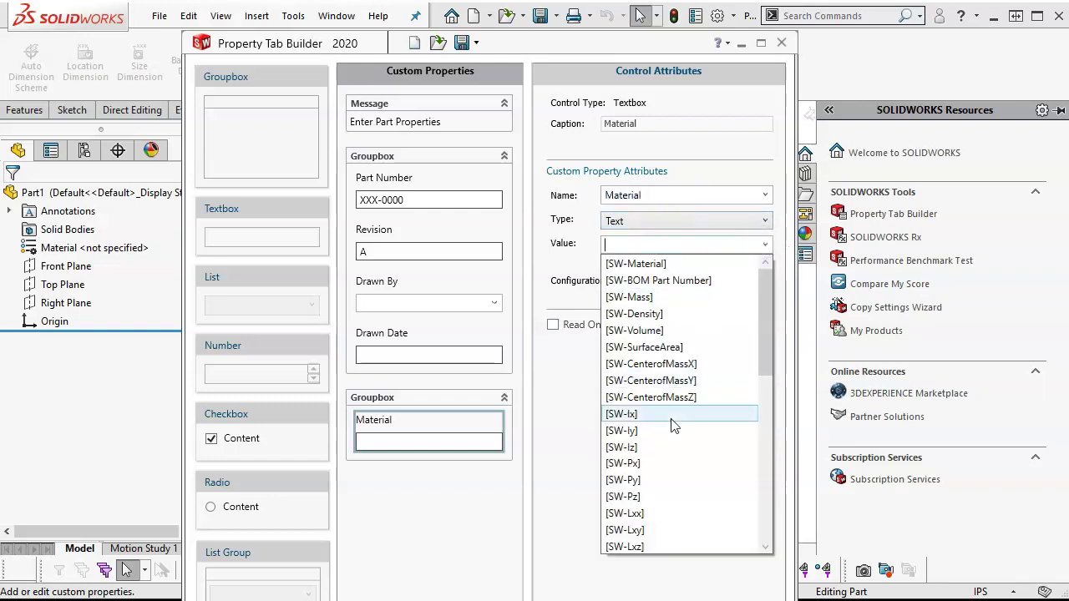
{"action": "left_click", "coordinate": [662, 264]}
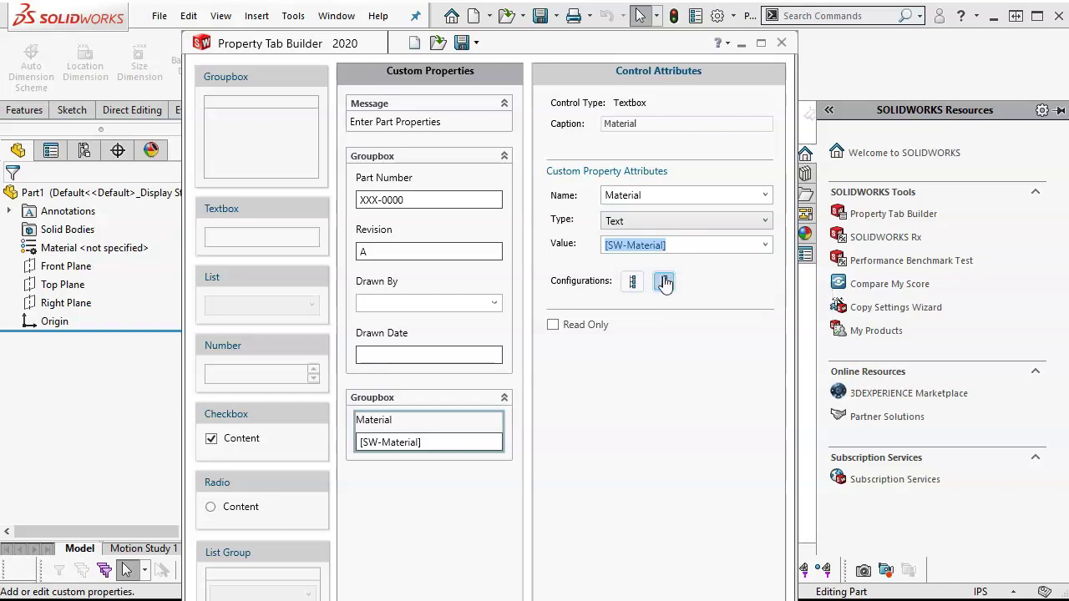
{"action": "left_click", "coordinate": [663, 282]}
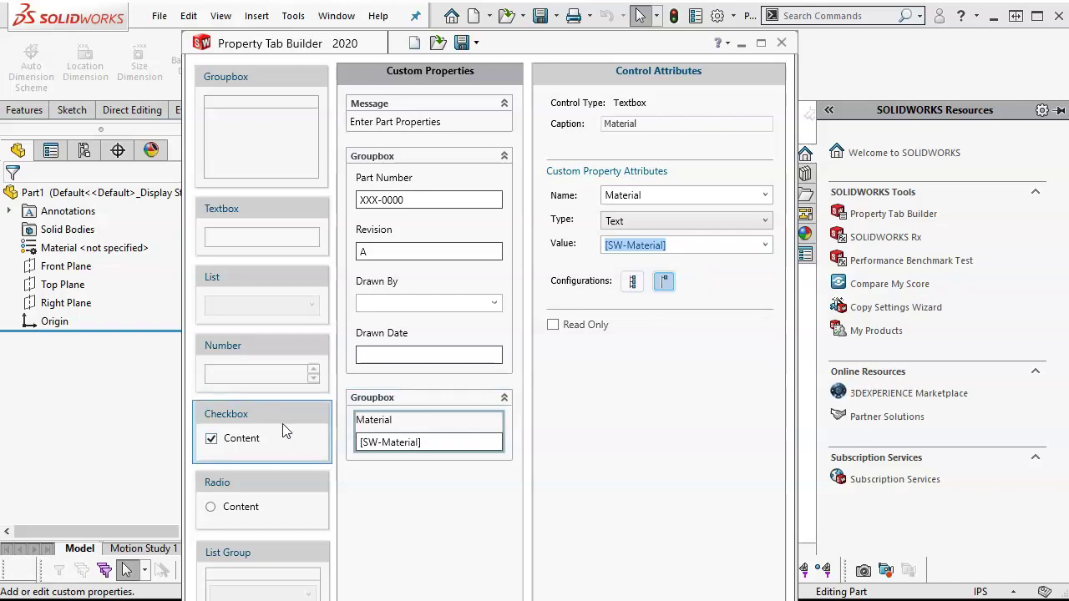
Step: Add a List to the second group, delete the stray textbox, and move the list below Material
{"action": "left_click_drag", "start_coordinate": [237, 218], "coordinate": [376, 443]}
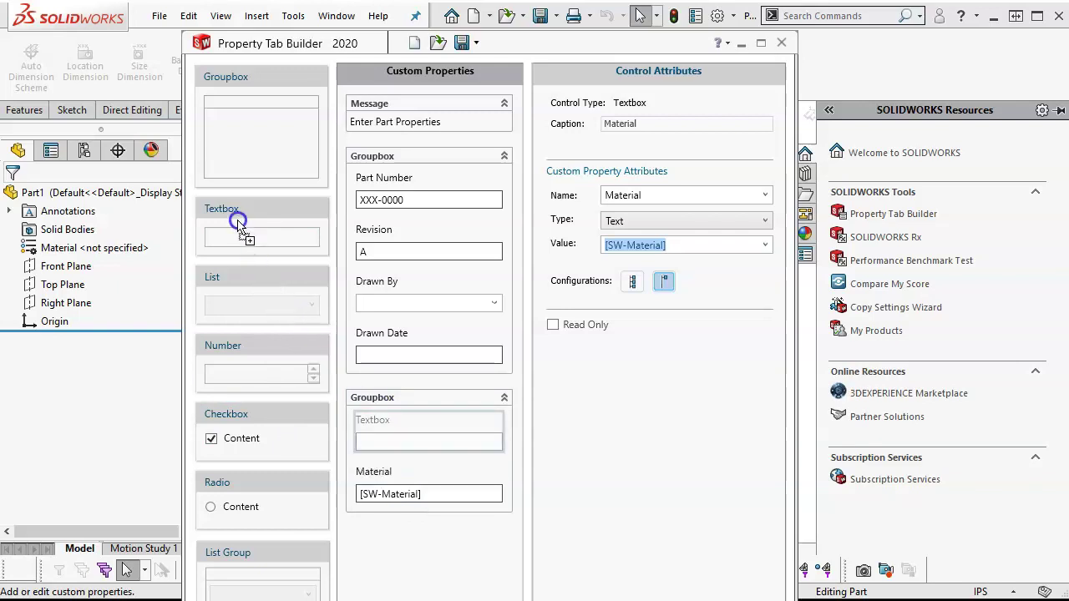
{"action": "left_click_drag", "start_coordinate": [235, 278], "coordinate": [429, 483]}
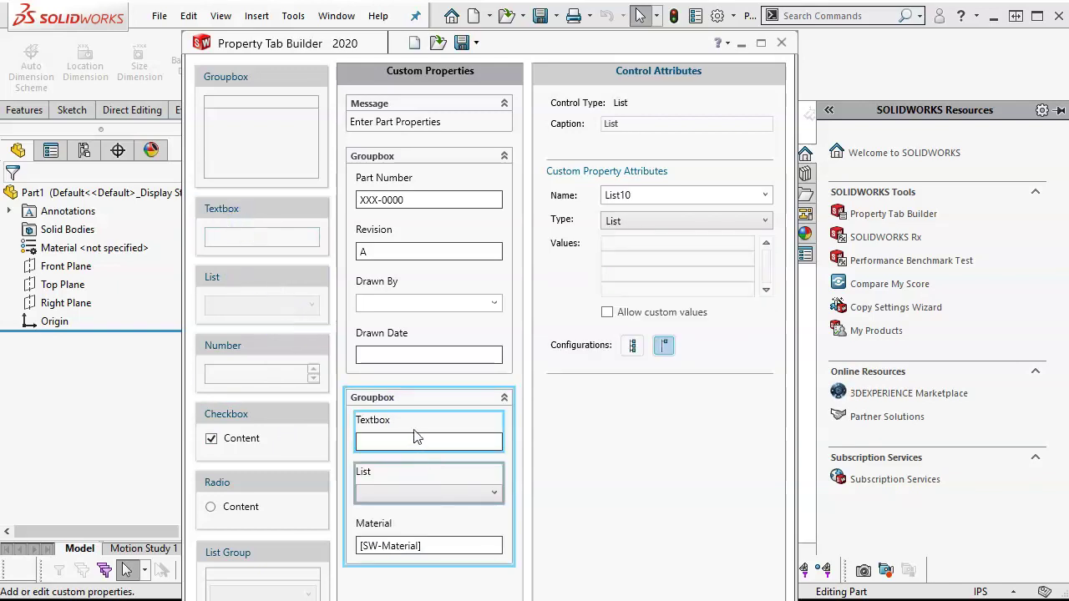
{"action": "left_click", "coordinate": [454, 428]}
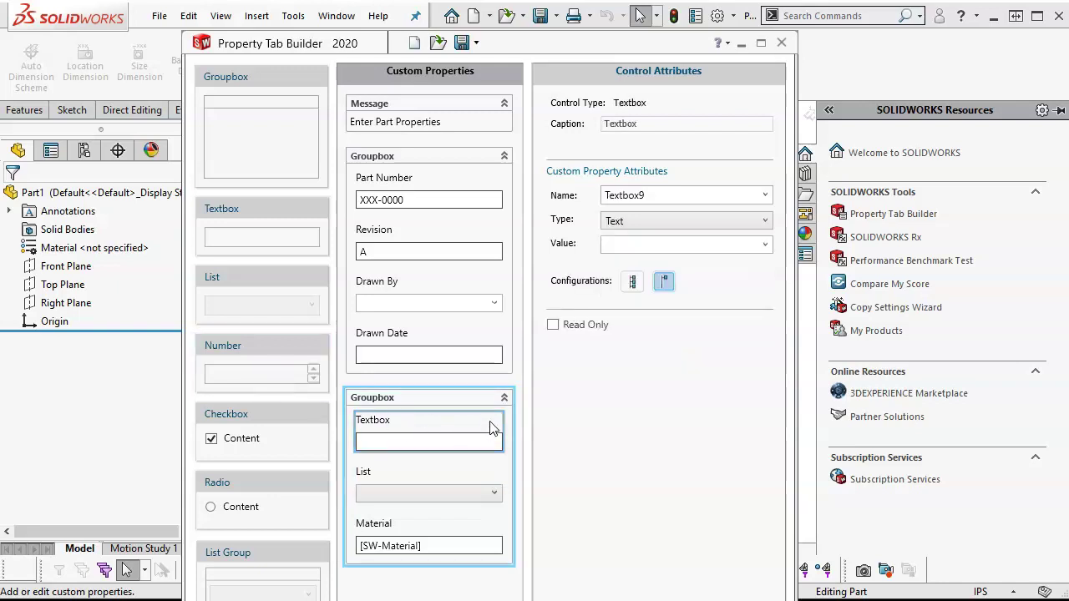
{"action": "key", "text": "Delete"}
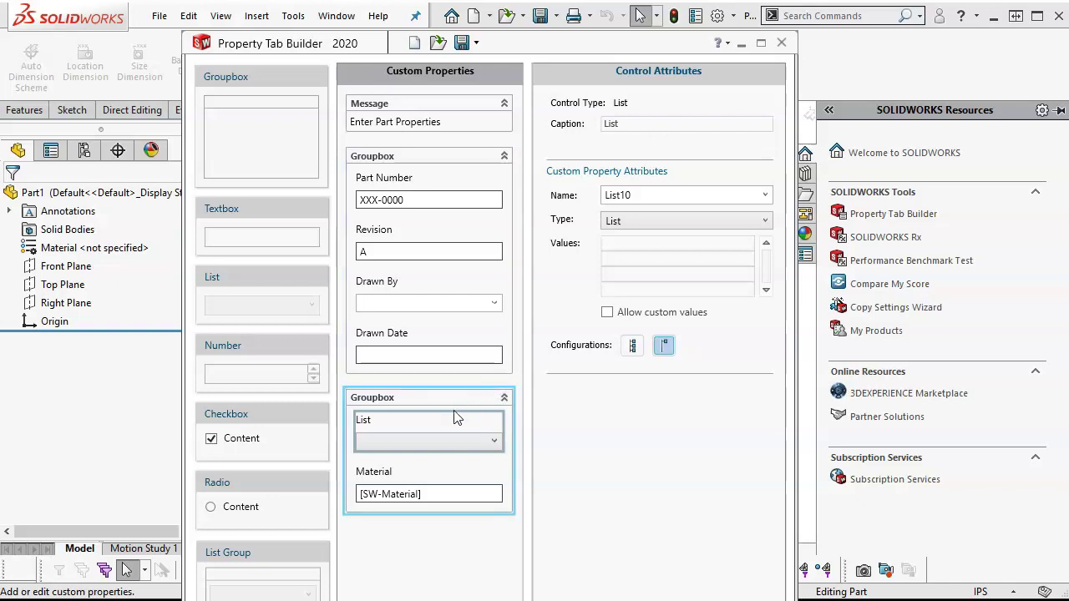
{"action": "left_click_drag", "start_coordinate": [453, 424], "coordinate": [448, 491]}
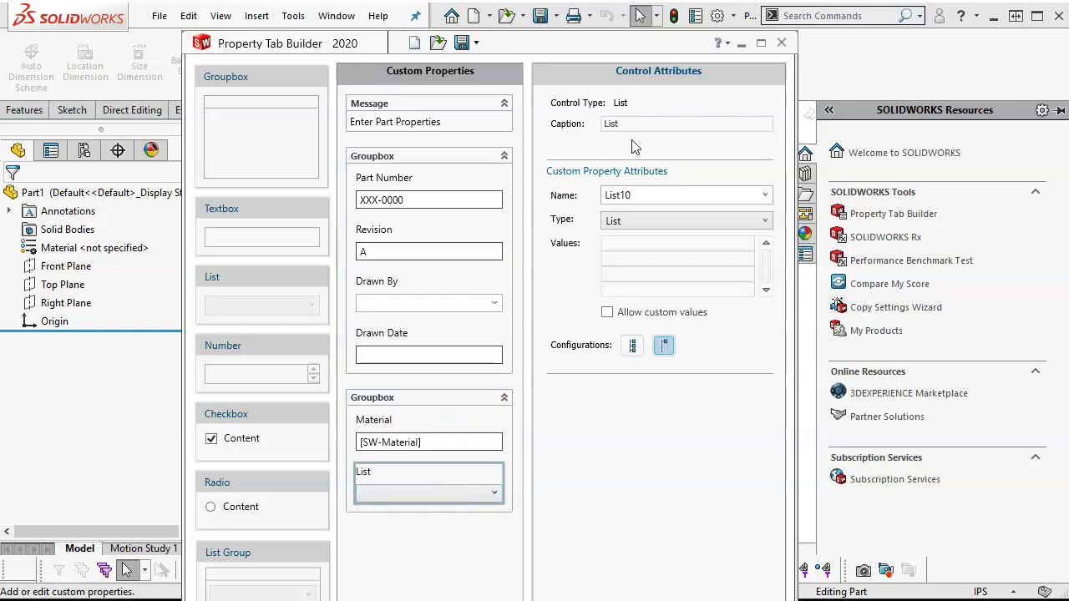
Step: Caption the list 'Finish' and link it to the Finish property
{"action": "double_click", "coordinate": [582, 125]}
{"action": "type", "text": "Finish"}
{"action": "key", "text": "Tab"}
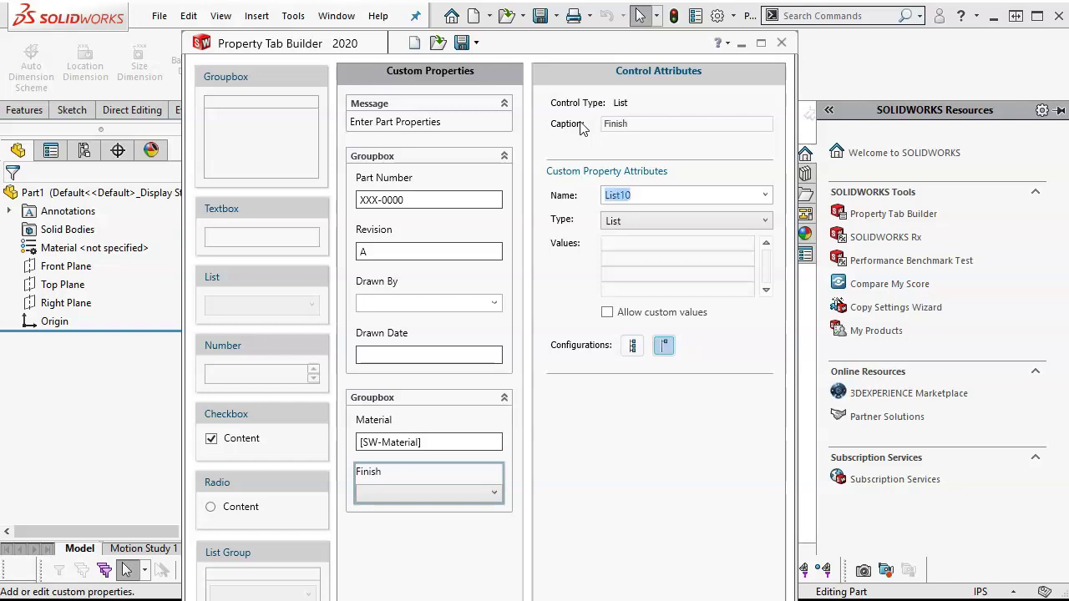
{"action": "left_click", "coordinate": [766, 194]}
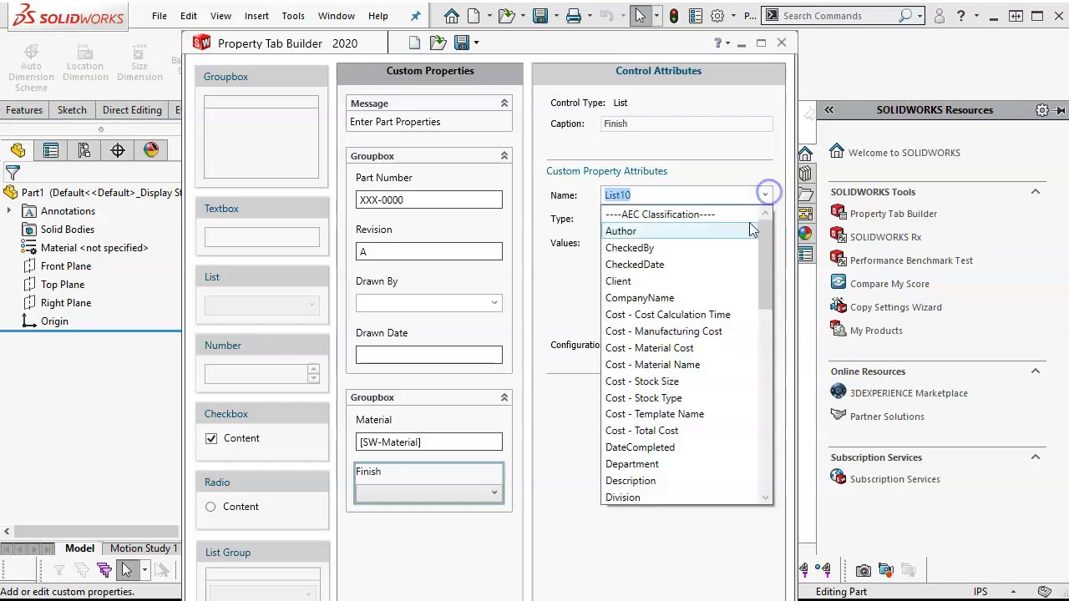
{"action": "scroll", "coordinate": [701, 404], "scroll_direction": "down", "scroll_amount": 2}
{"action": "scroll", "coordinate": [701, 404], "scroll_direction": "down", "scroll_amount": 1}
{"action": "left_click", "coordinate": [660, 447]}
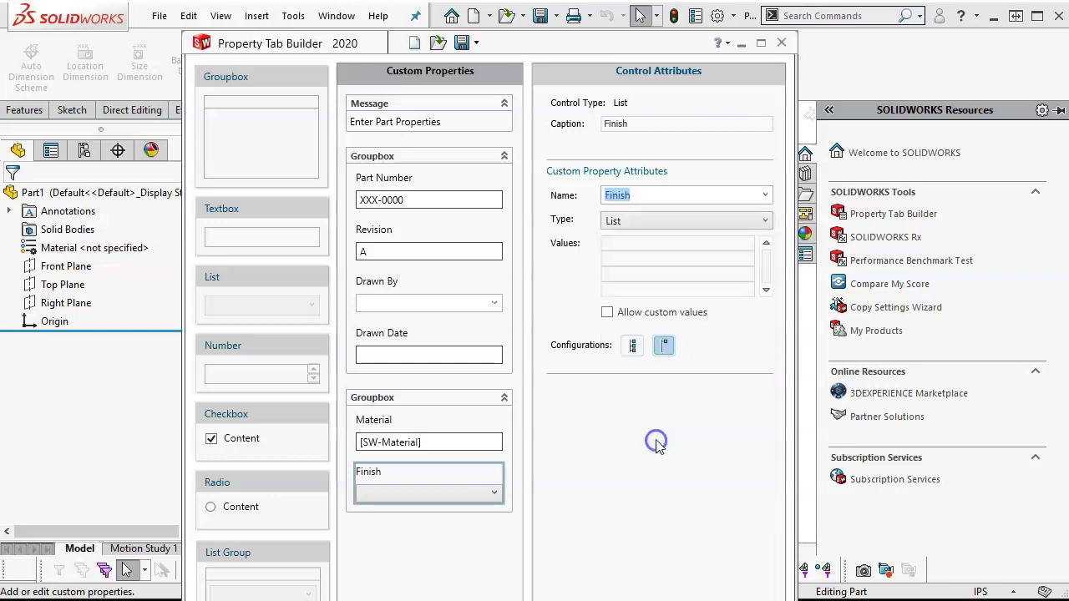
Step: Enter finish values RAW, Black Ano, Clear Ano, Powder Coat, Chemfil and check Allow custom values
{"action": "left_click", "coordinate": [659, 245]}
{"action": "type", "text": "RAW"}
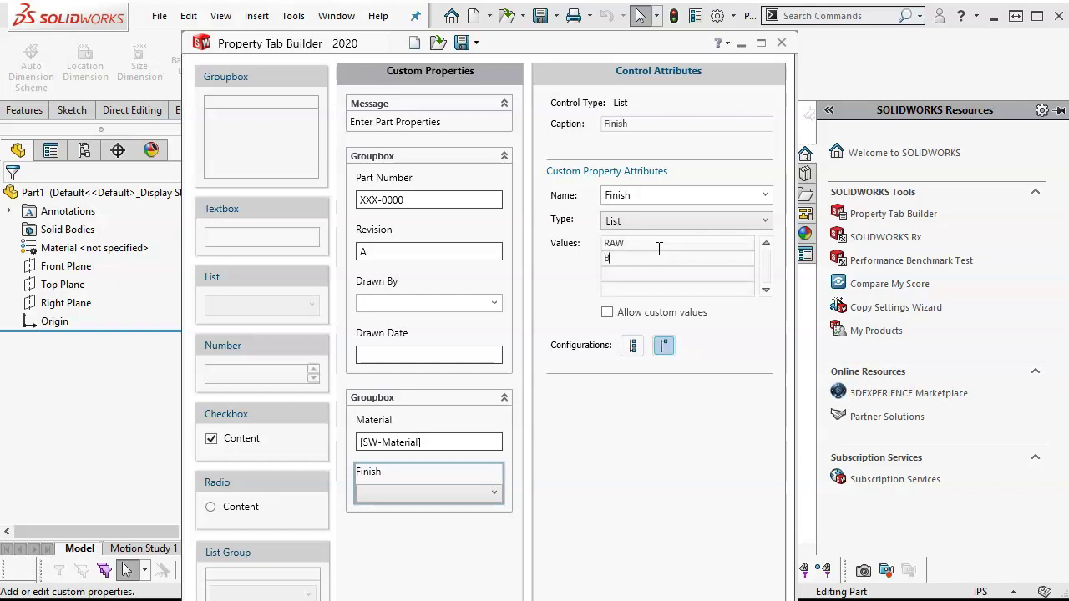
{"action": "type", "text": "lack Ano"}
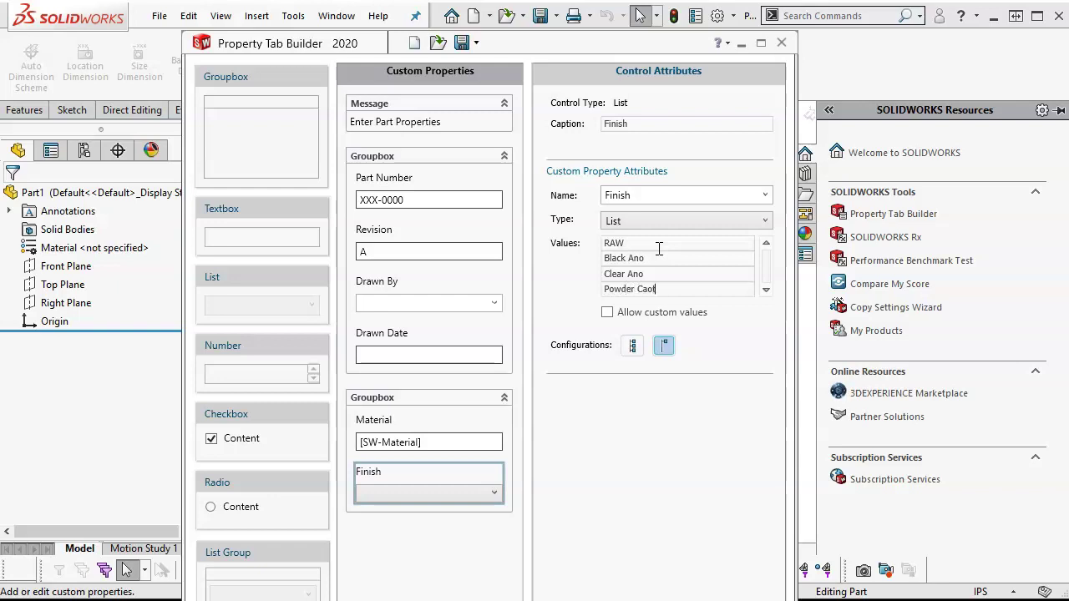
{"action": "key", "text": "BackSpace"}
{"action": "key", "text": "BackSpace"}
{"action": "type", "text": "oa"}
{"action": "key", "text": "Tab"}
{"action": "left_click", "coordinate": [767, 288]}
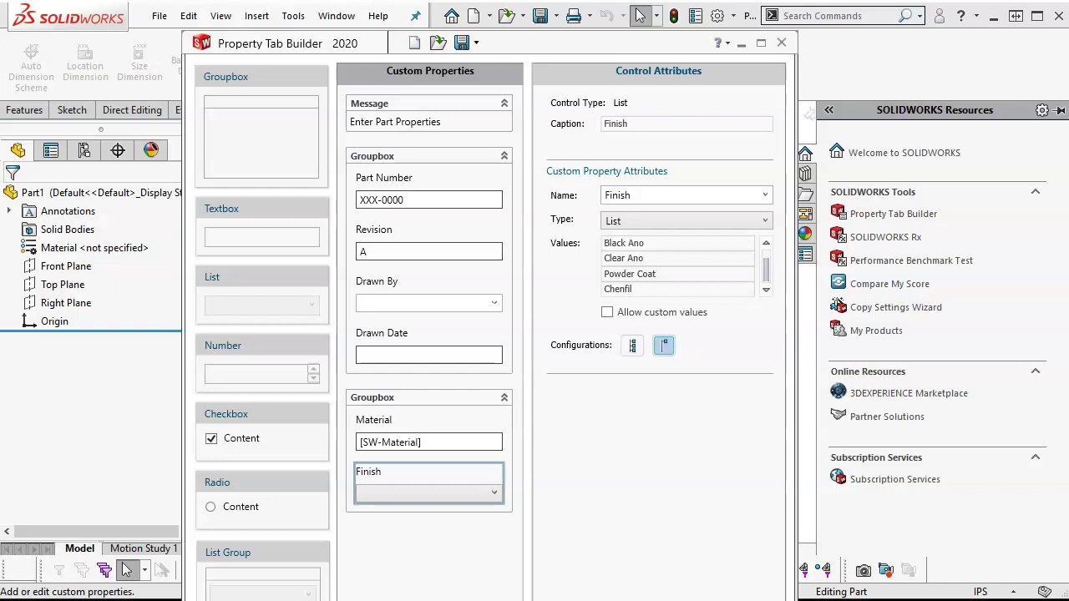
{"action": "key", "text": "Return"}
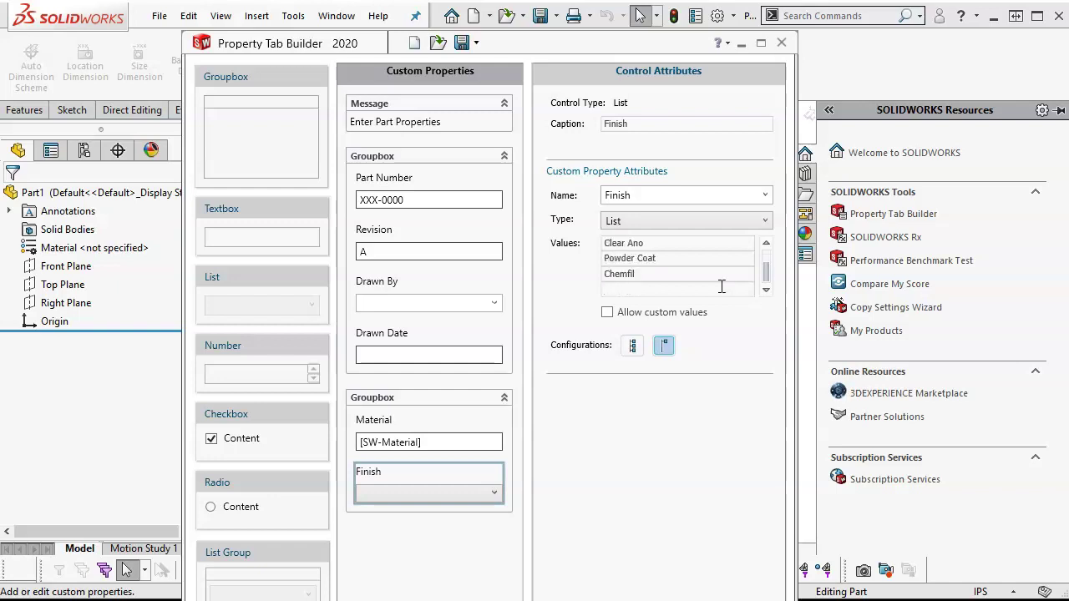
{"action": "left_click", "coordinate": [607, 313]}
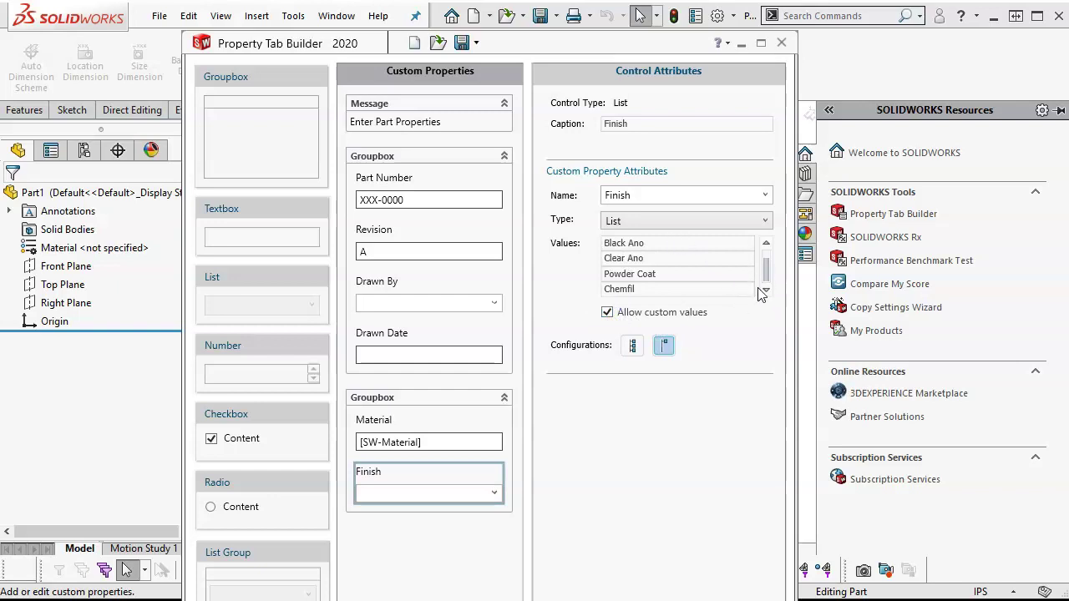
{"action": "scroll", "coordinate": [765, 270], "scroll_direction": "up", "scroll_amount": 1}
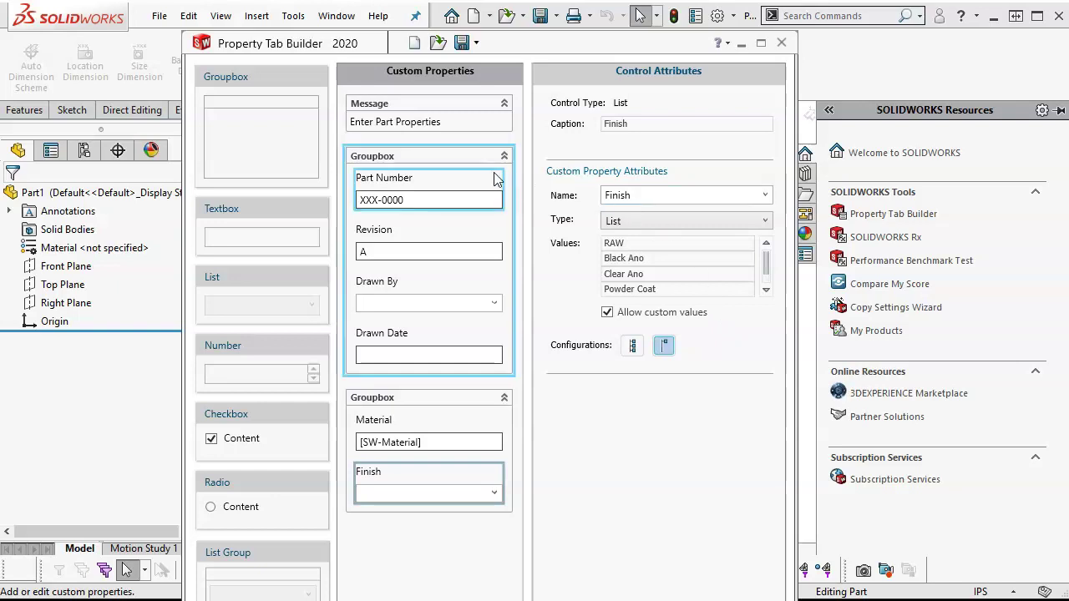
Step: Save the template to SW2020 System Files > Custom Properties as 'Part Template.prtprp'
{"action": "left_click", "coordinate": [472, 47]}
{"action": "left_click", "coordinate": [480, 65]}
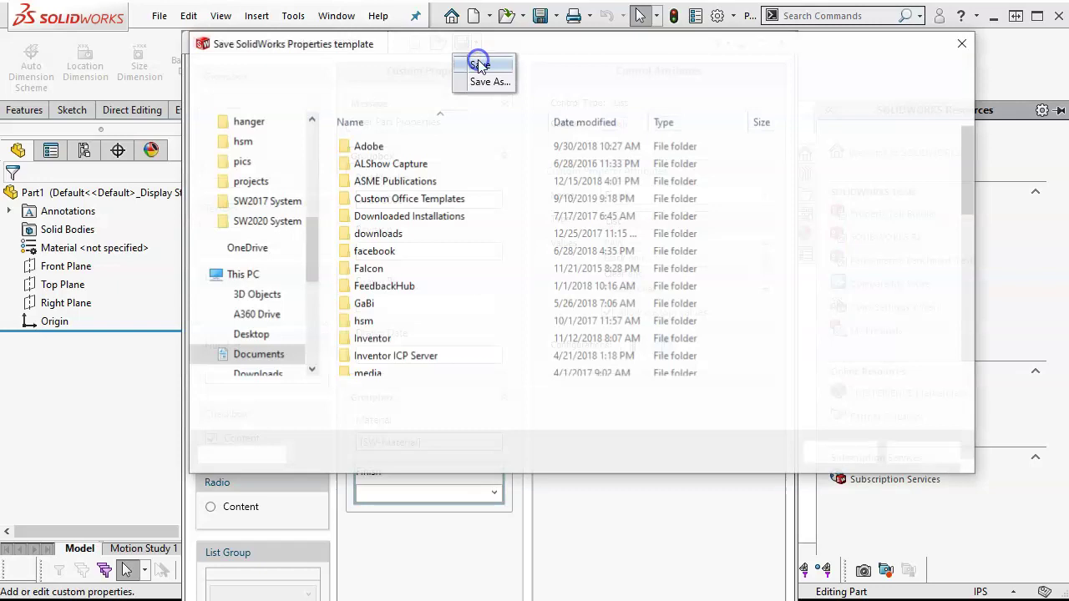
{"action": "left_click", "coordinate": [264, 221]}
{"action": "double_click", "coordinate": [394, 164]}
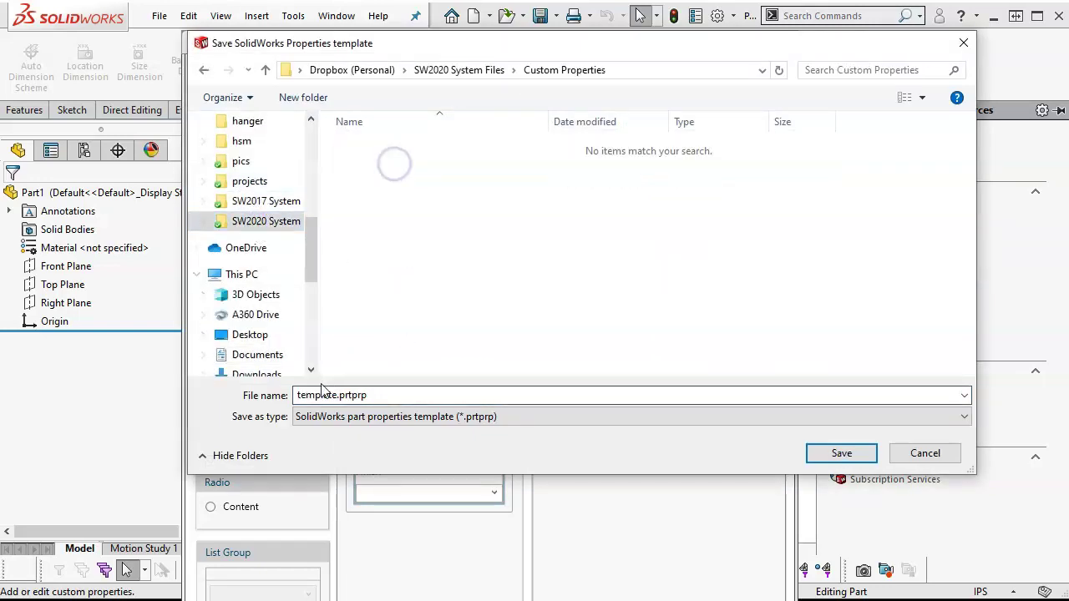
{"action": "left_click", "coordinate": [297, 396]}
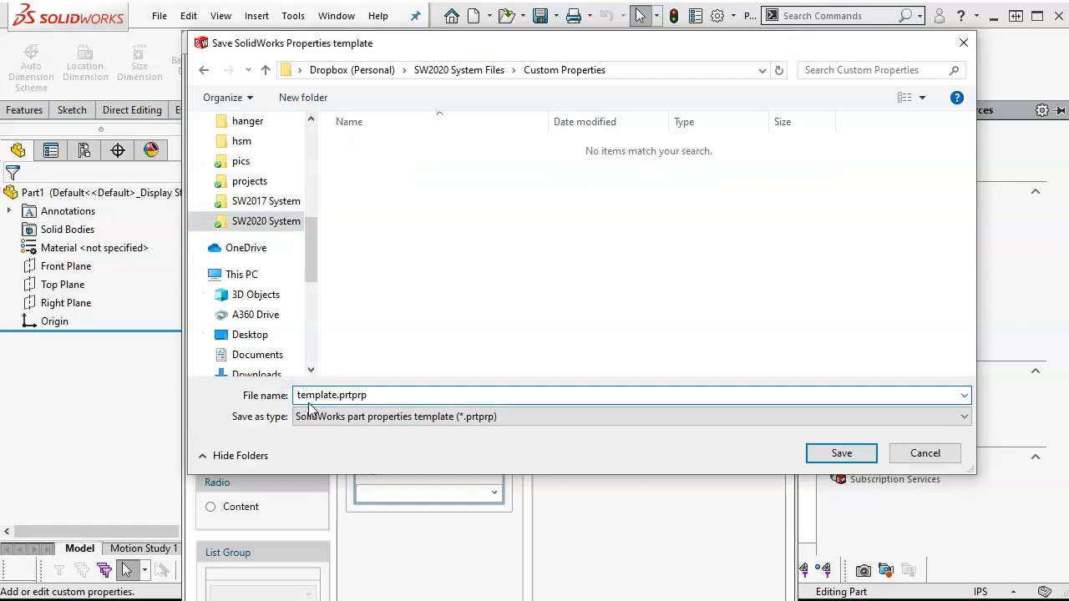
{"action": "type", "text": "Part"}
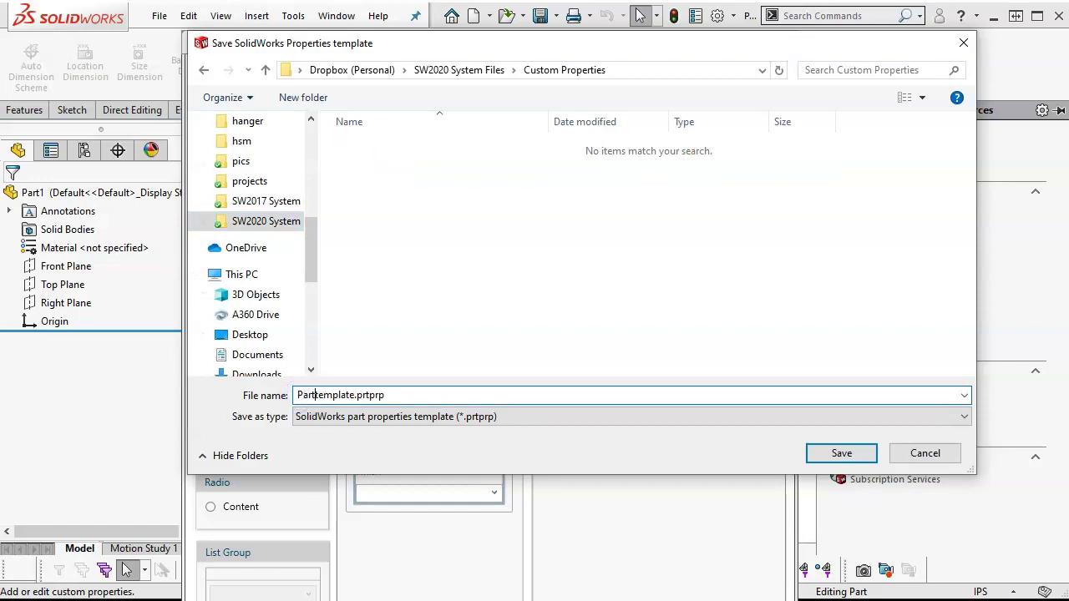
{"action": "key", "text": "Delete"}
{"action": "type", "text": "T"}
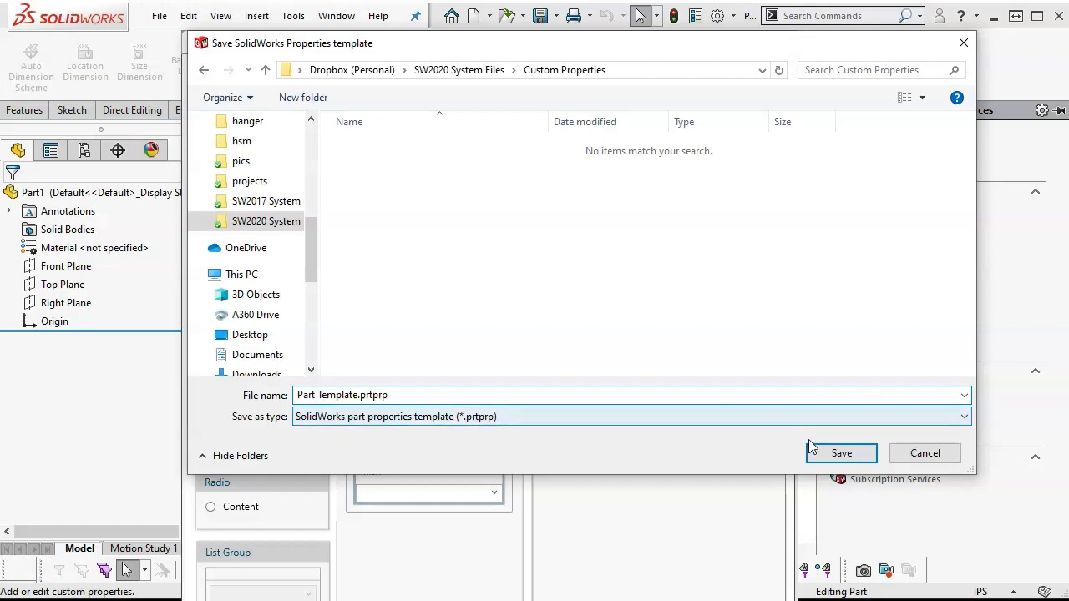
{"action": "left_click", "coordinate": [833, 452]}
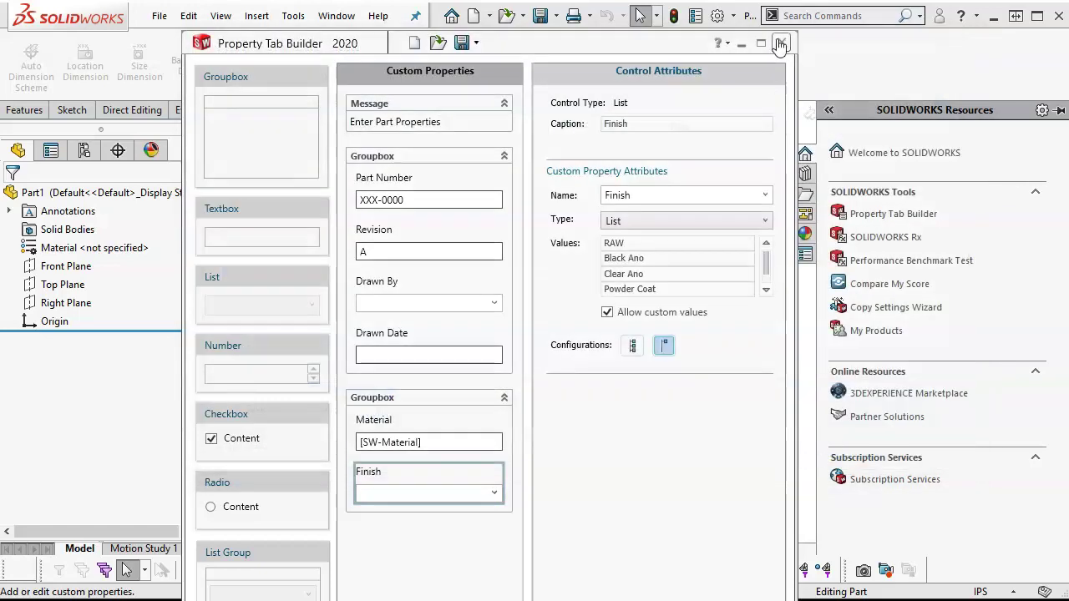
Step: Close Property Tab Builder, open the Custom Properties pane, and enter part number AAA-0001 and revision A
{"action": "left_click", "coordinate": [781, 43]}
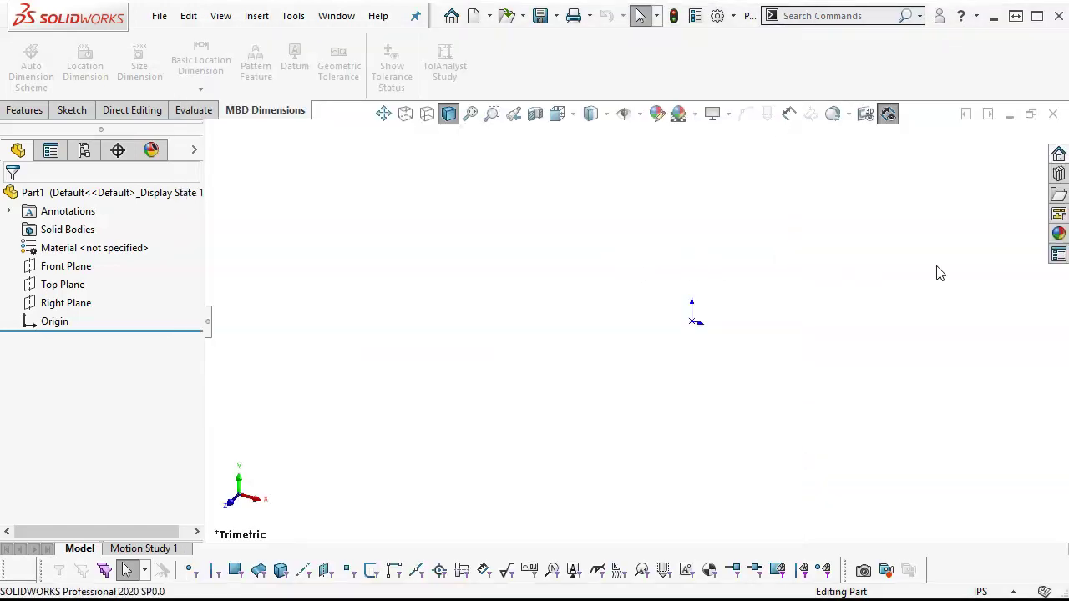
{"action": "left_click", "coordinate": [1058, 254]}
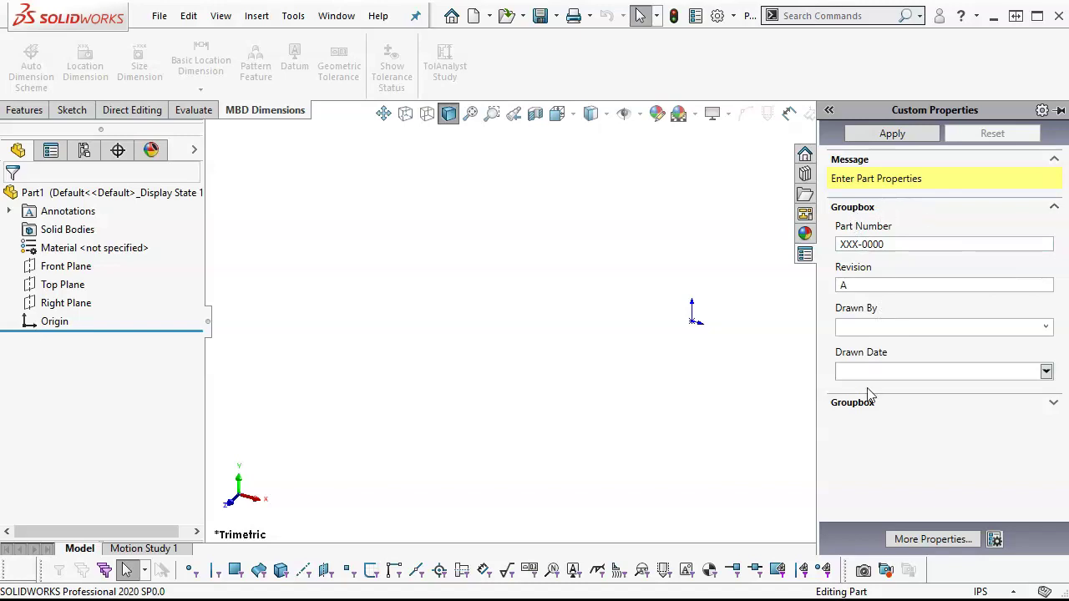
{"action": "left_click", "coordinate": [1054, 404]}
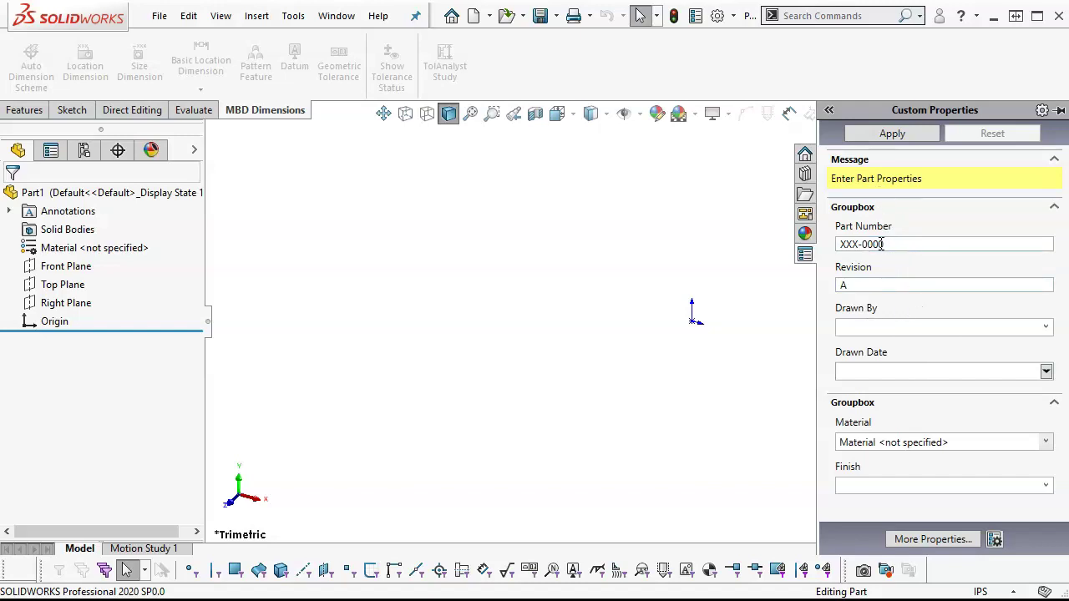
{"action": "left_click_drag", "start_coordinate": [881, 244], "coordinate": [823, 252]}
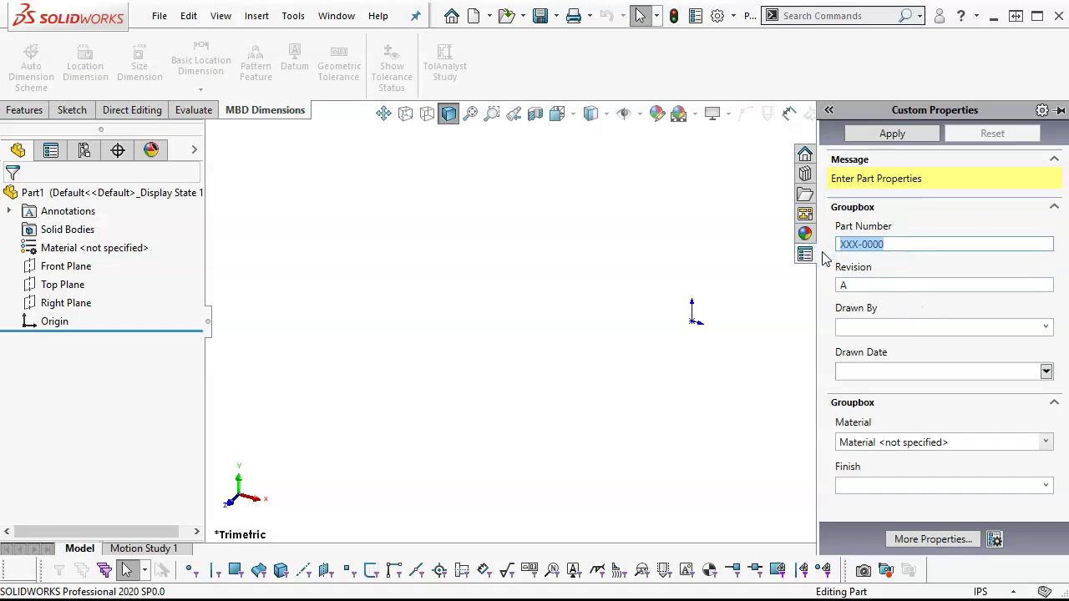
{"action": "type", "text": "AAA"}
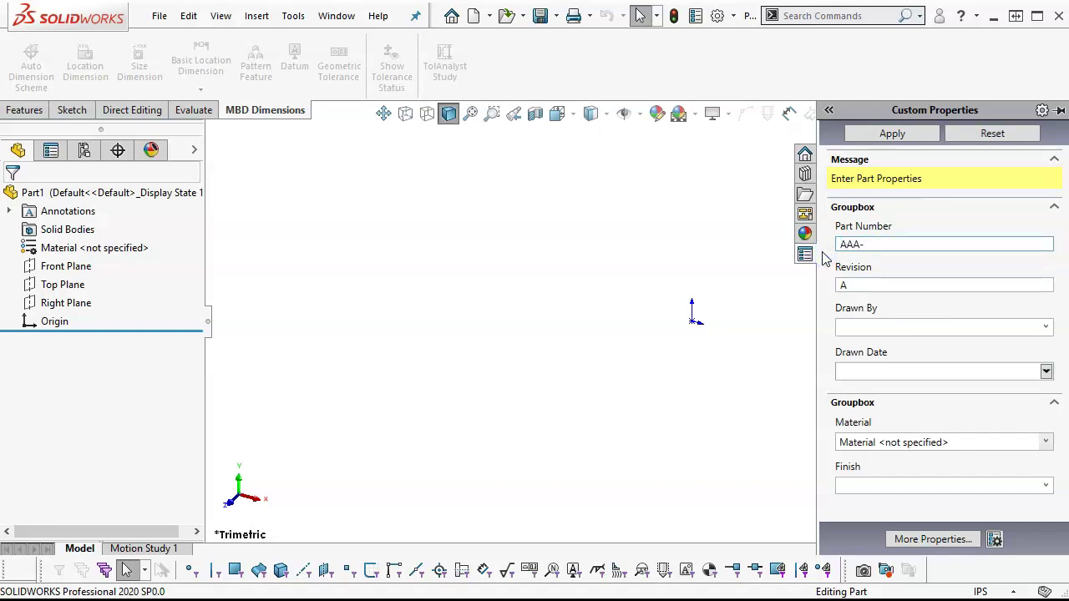
{"action": "key", "text": "Tab"}
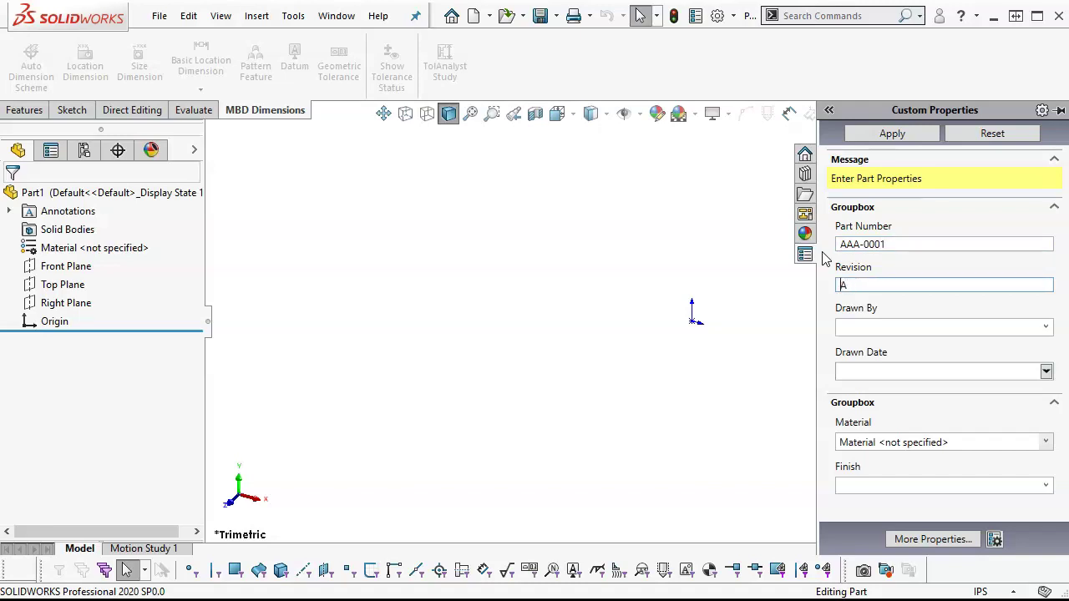
Step: Choose the drafter's initials, drawn date 11/30/2019, and material 6061 Alloy, keeping the changes
{"action": "left_click", "coordinate": [1045, 327]}
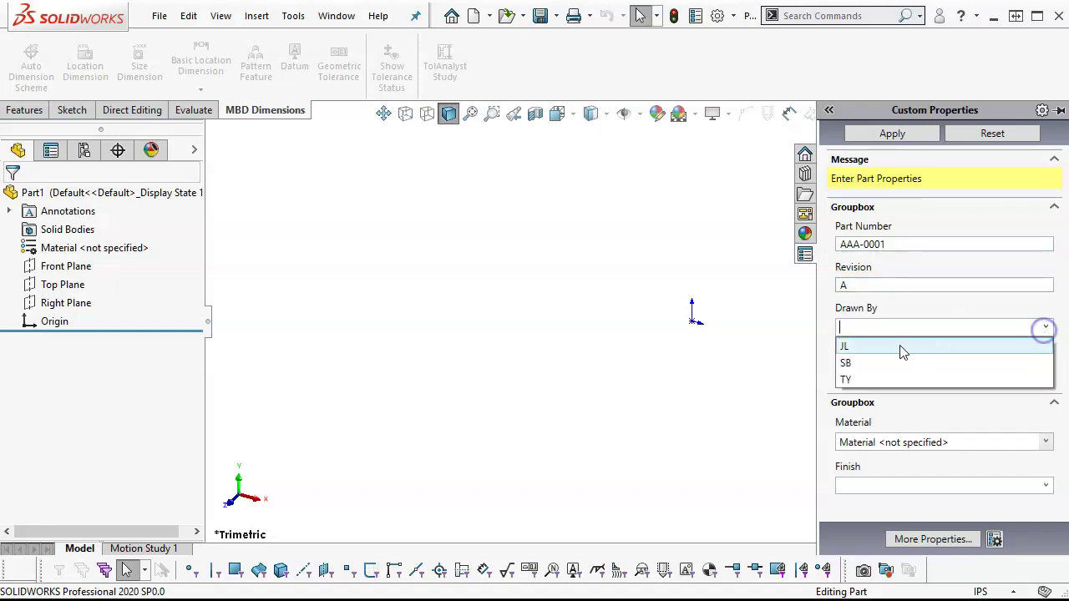
{"action": "left_click", "coordinate": [892, 346]}
{"action": "left_click", "coordinate": [1046, 371]}
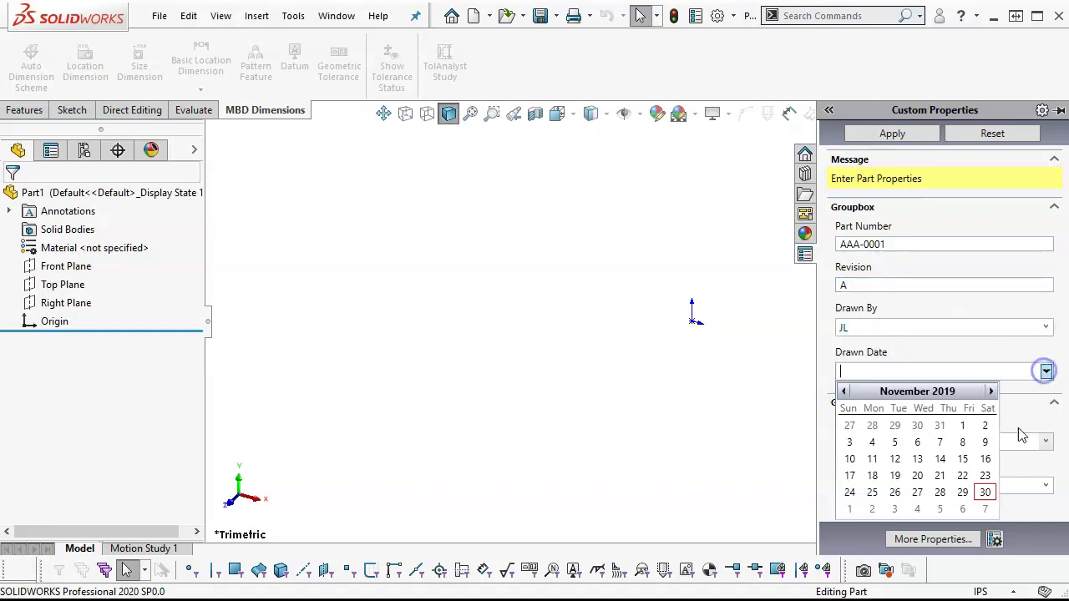
{"action": "left_click", "coordinate": [985, 492]}
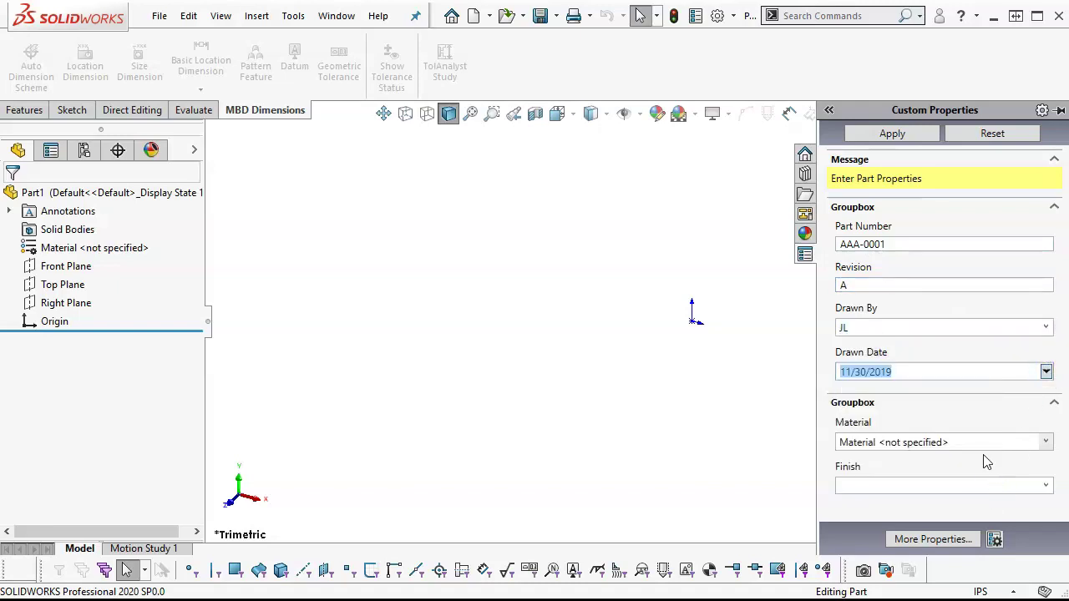
{"action": "left_click", "coordinate": [1046, 443]}
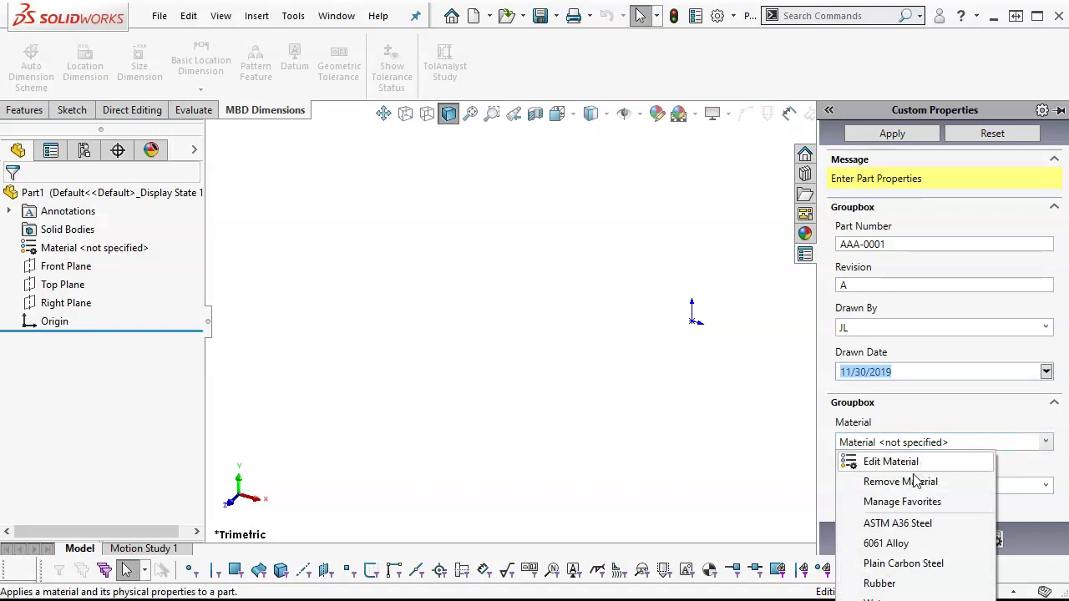
{"action": "left_click", "coordinate": [895, 544]}
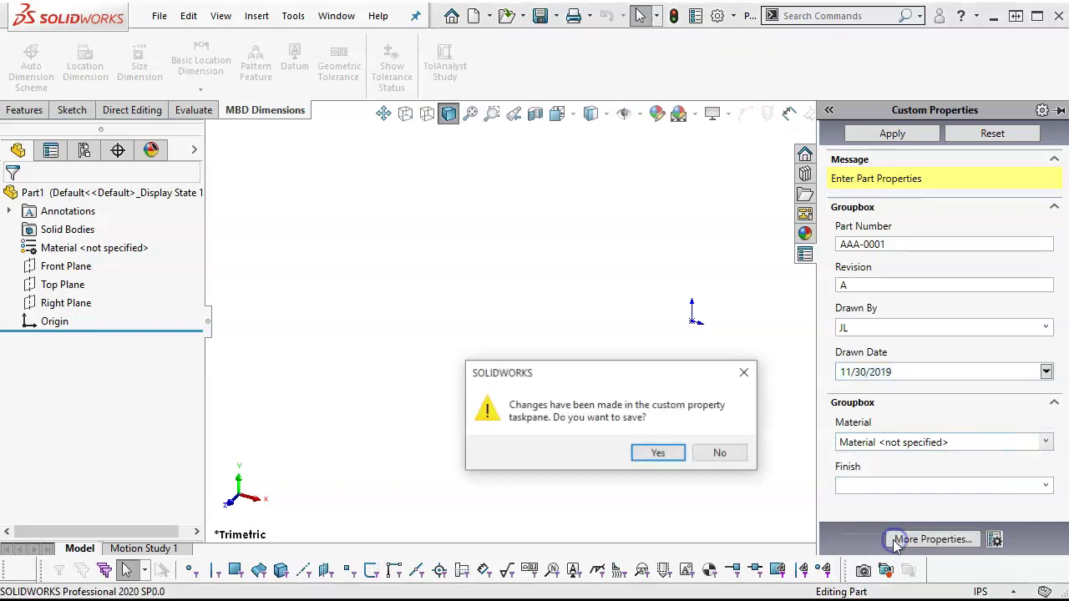
{"action": "left_click", "coordinate": [642, 454]}
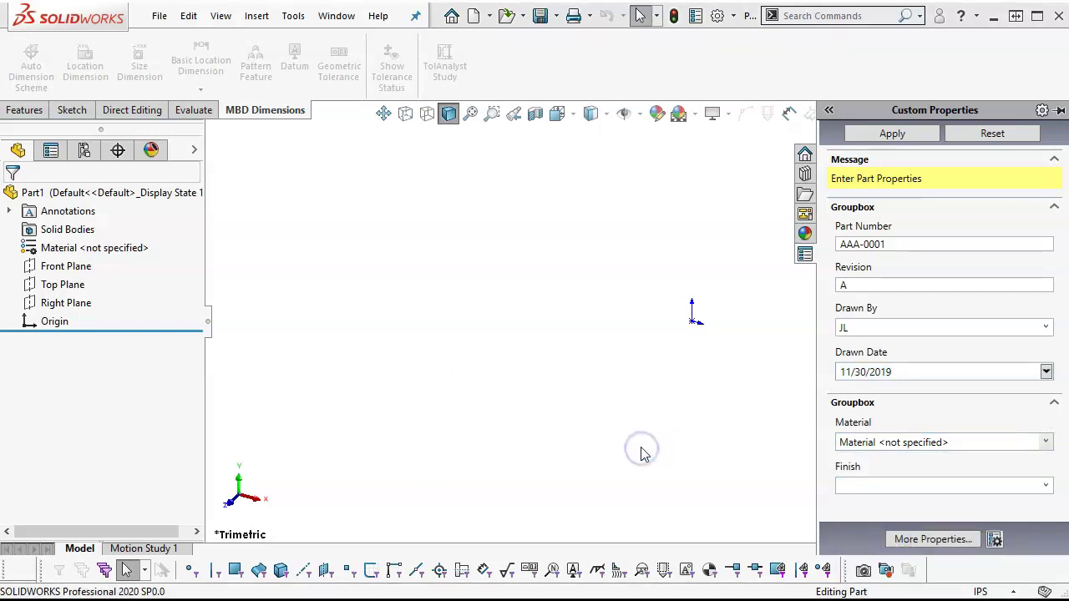
Step: Set the finish to RAW and apply the property values to the part
{"action": "left_click", "coordinate": [1054, 403]}
{"action": "left_click", "coordinate": [1044, 484]}
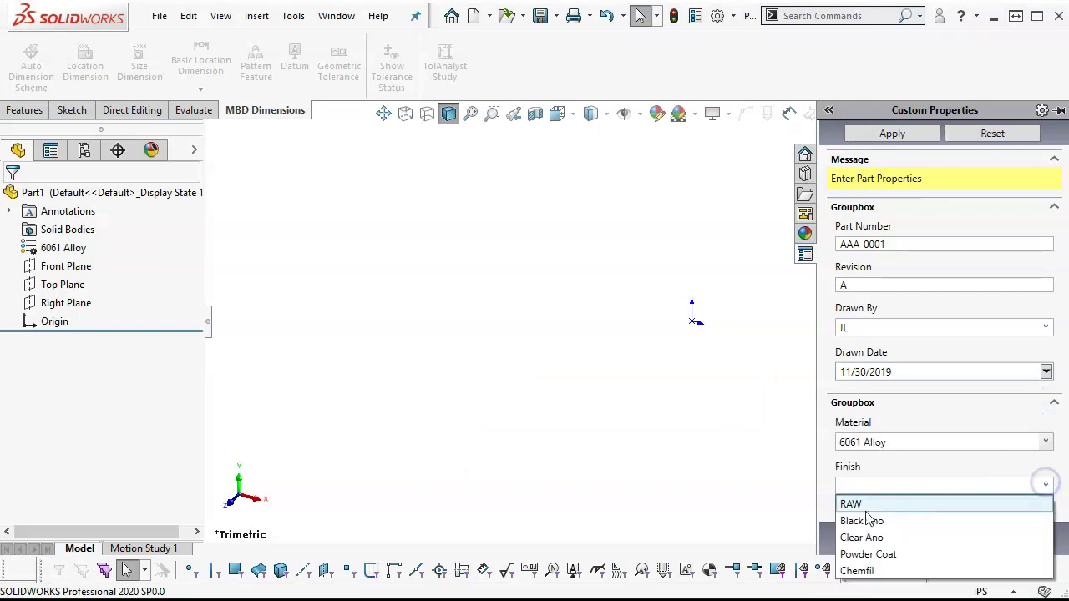
{"action": "left_click", "coordinate": [854, 503]}
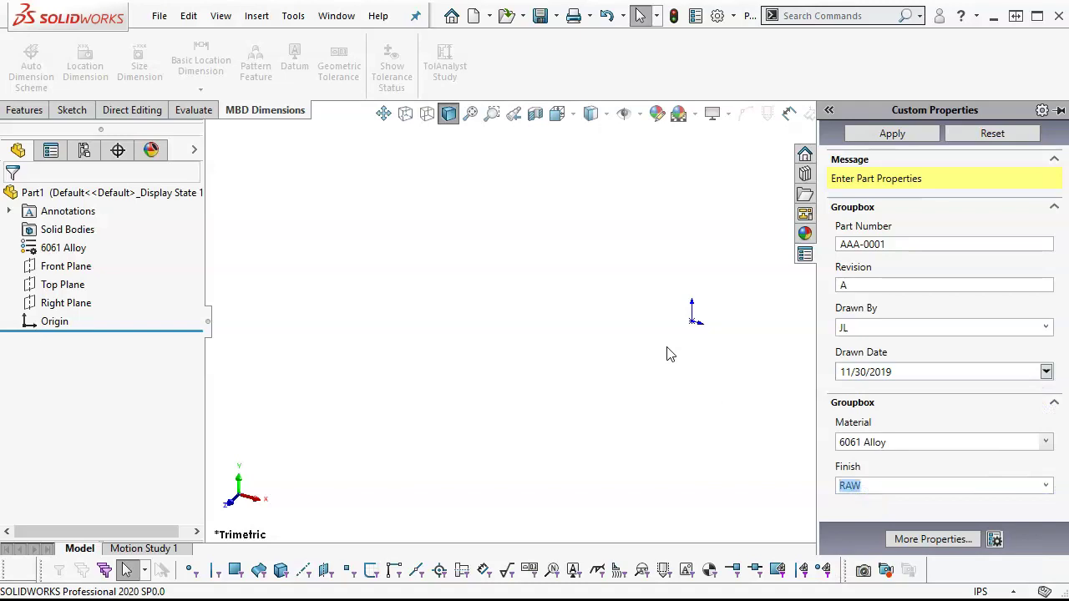
{"action": "left_click", "coordinate": [648, 329]}
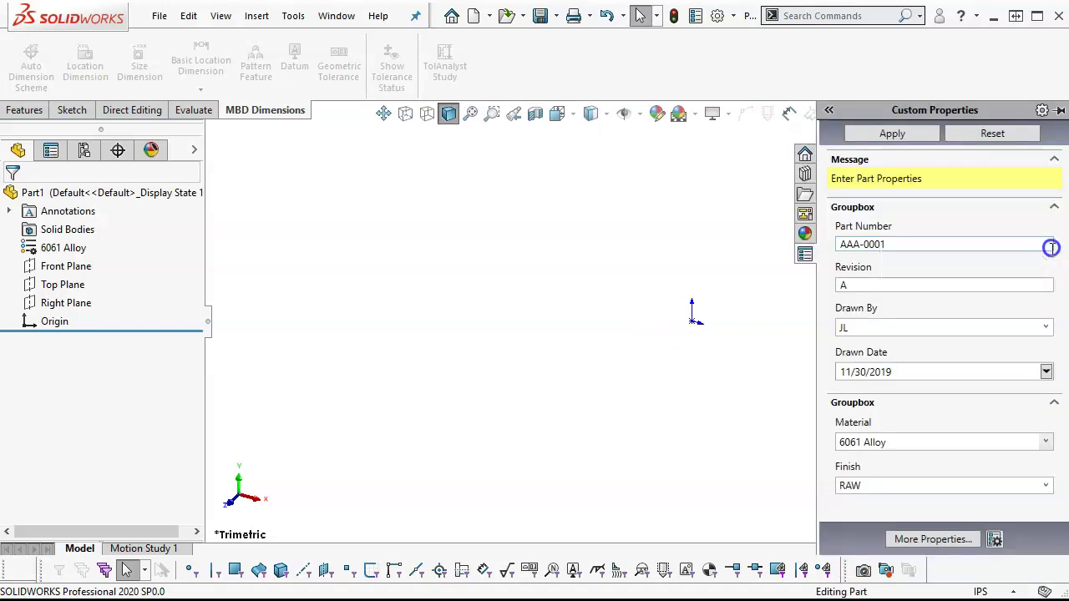
{"action": "left_click", "coordinate": [1057, 254]}
{"action": "left_click", "coordinate": [885, 134]}
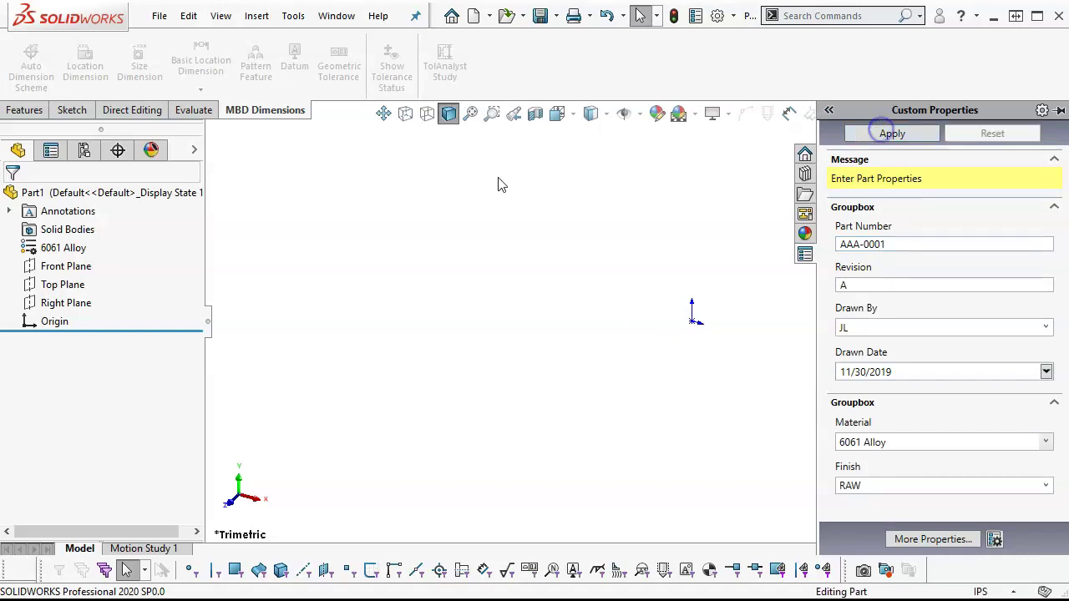
{"action": "left_click", "coordinate": [694, 15]}
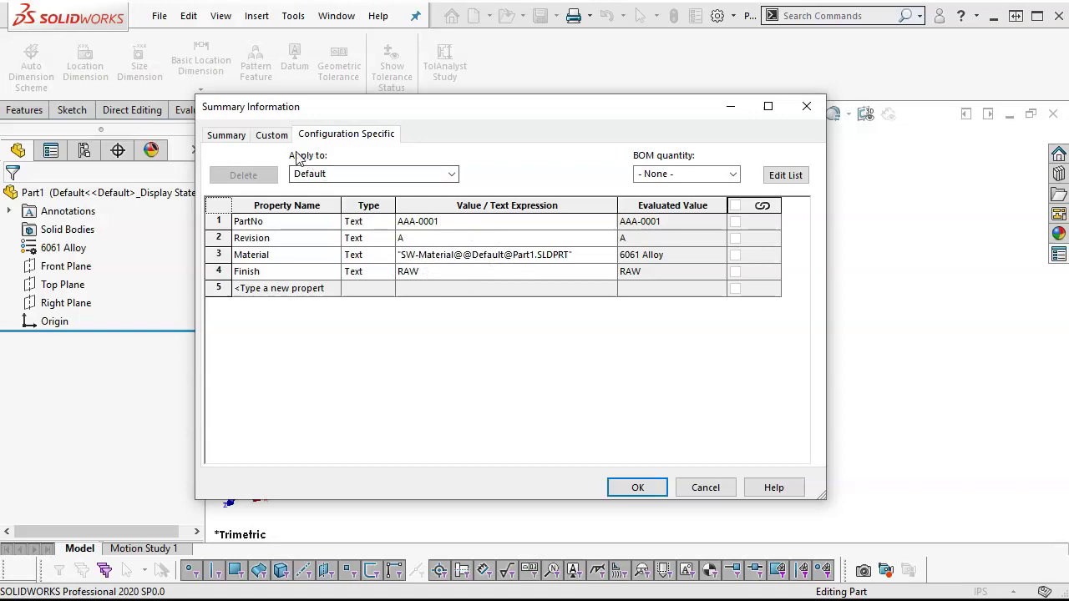
{"action": "left_click", "coordinate": [275, 136]}
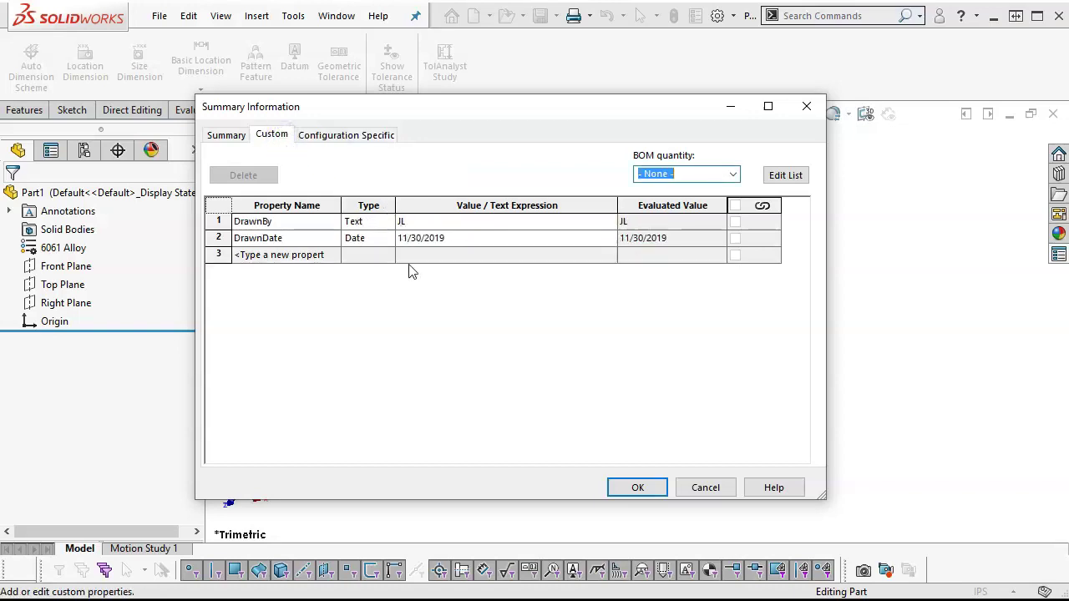
{"action": "left_click", "coordinate": [636, 487]}
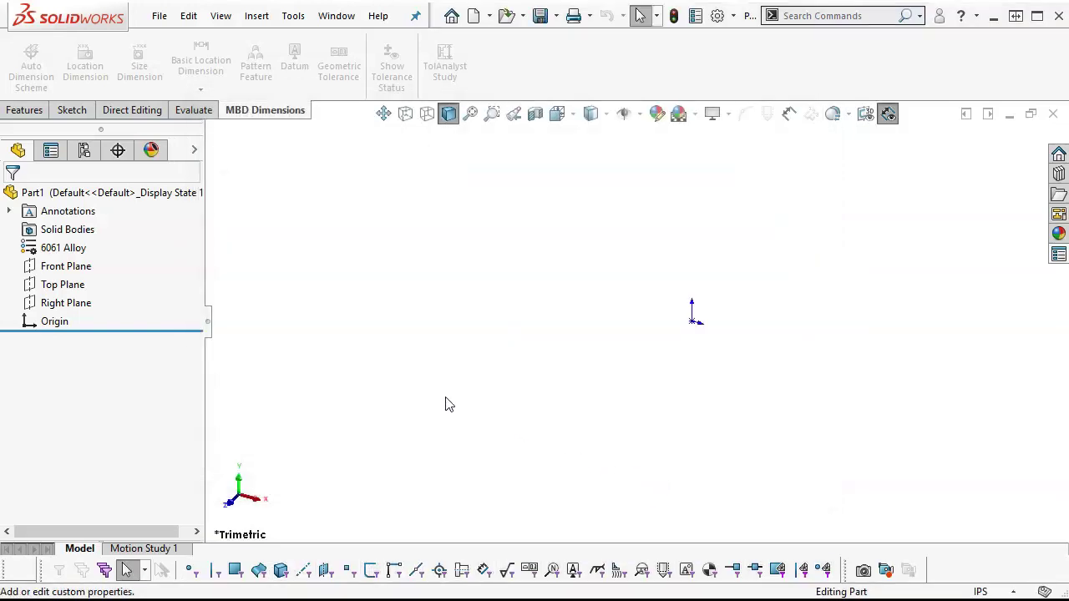